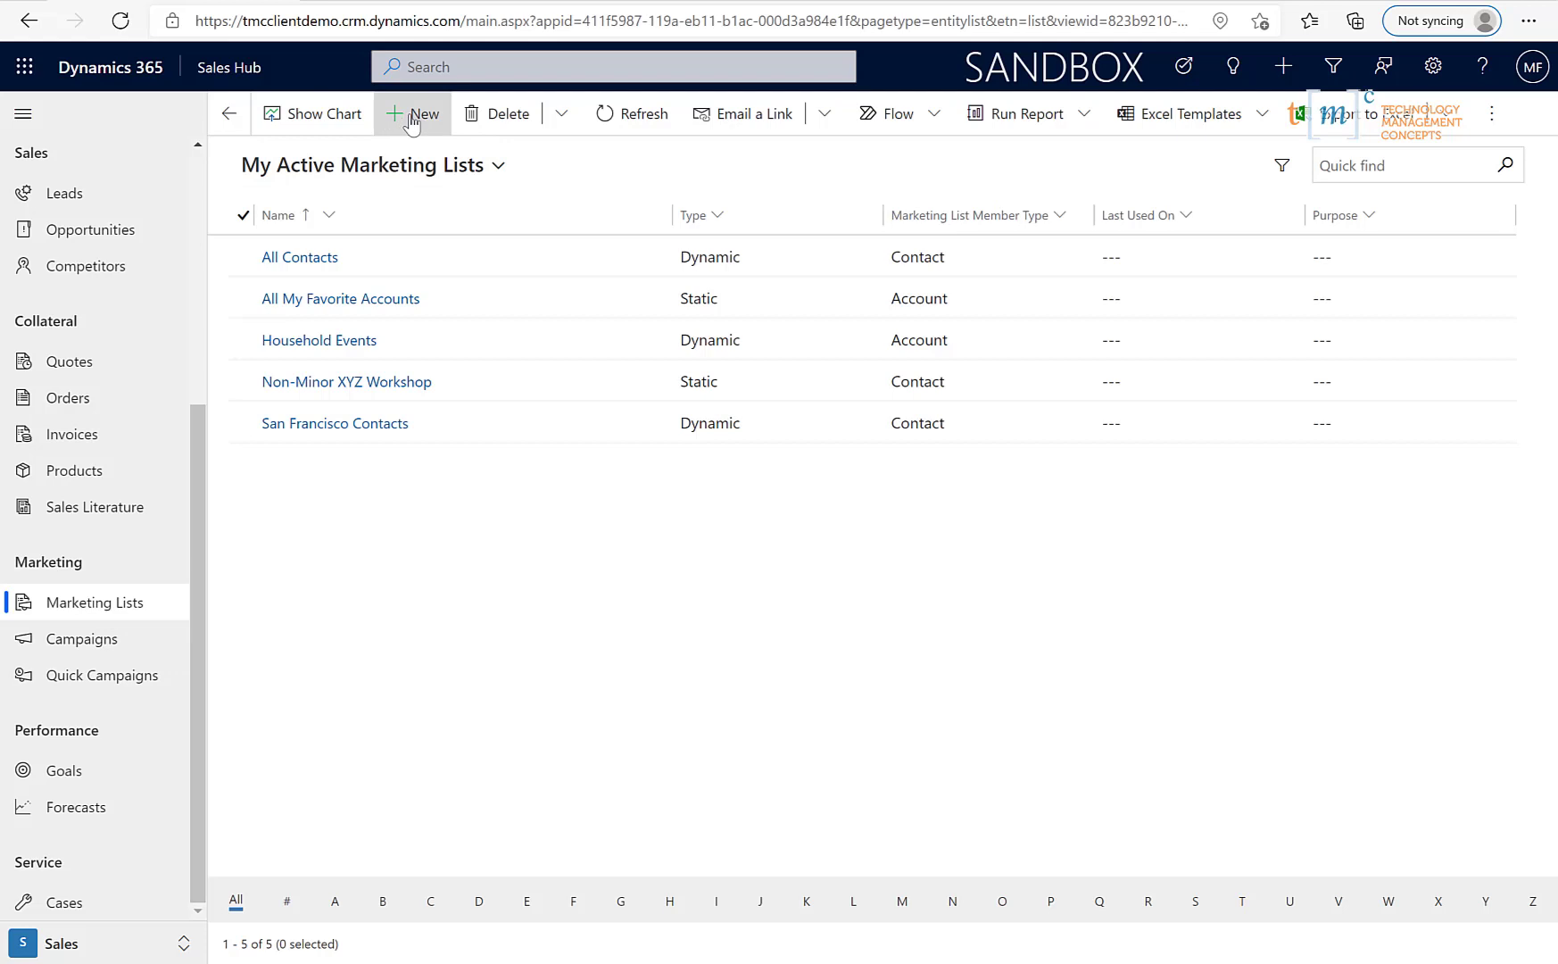
- Create a marketing list named 'Chicago Contacts', List Type Dynamic, targeted at Contact, and save it
{"action": "left_click", "coordinate": [411, 116]}
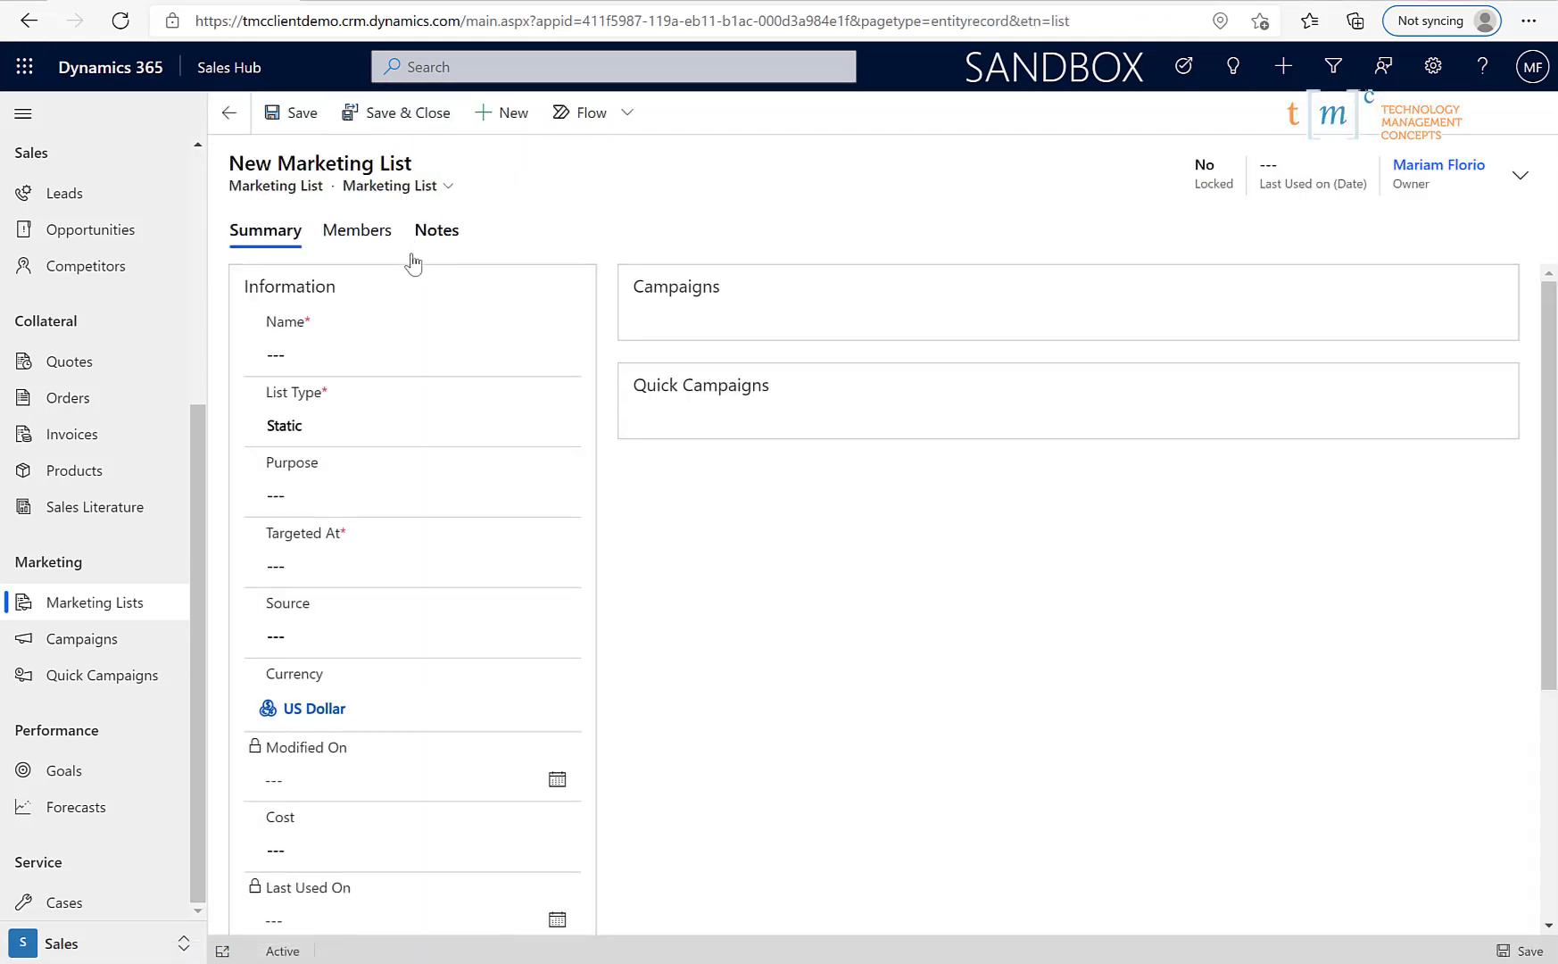
{"action": "left_click", "coordinate": [298, 355]}
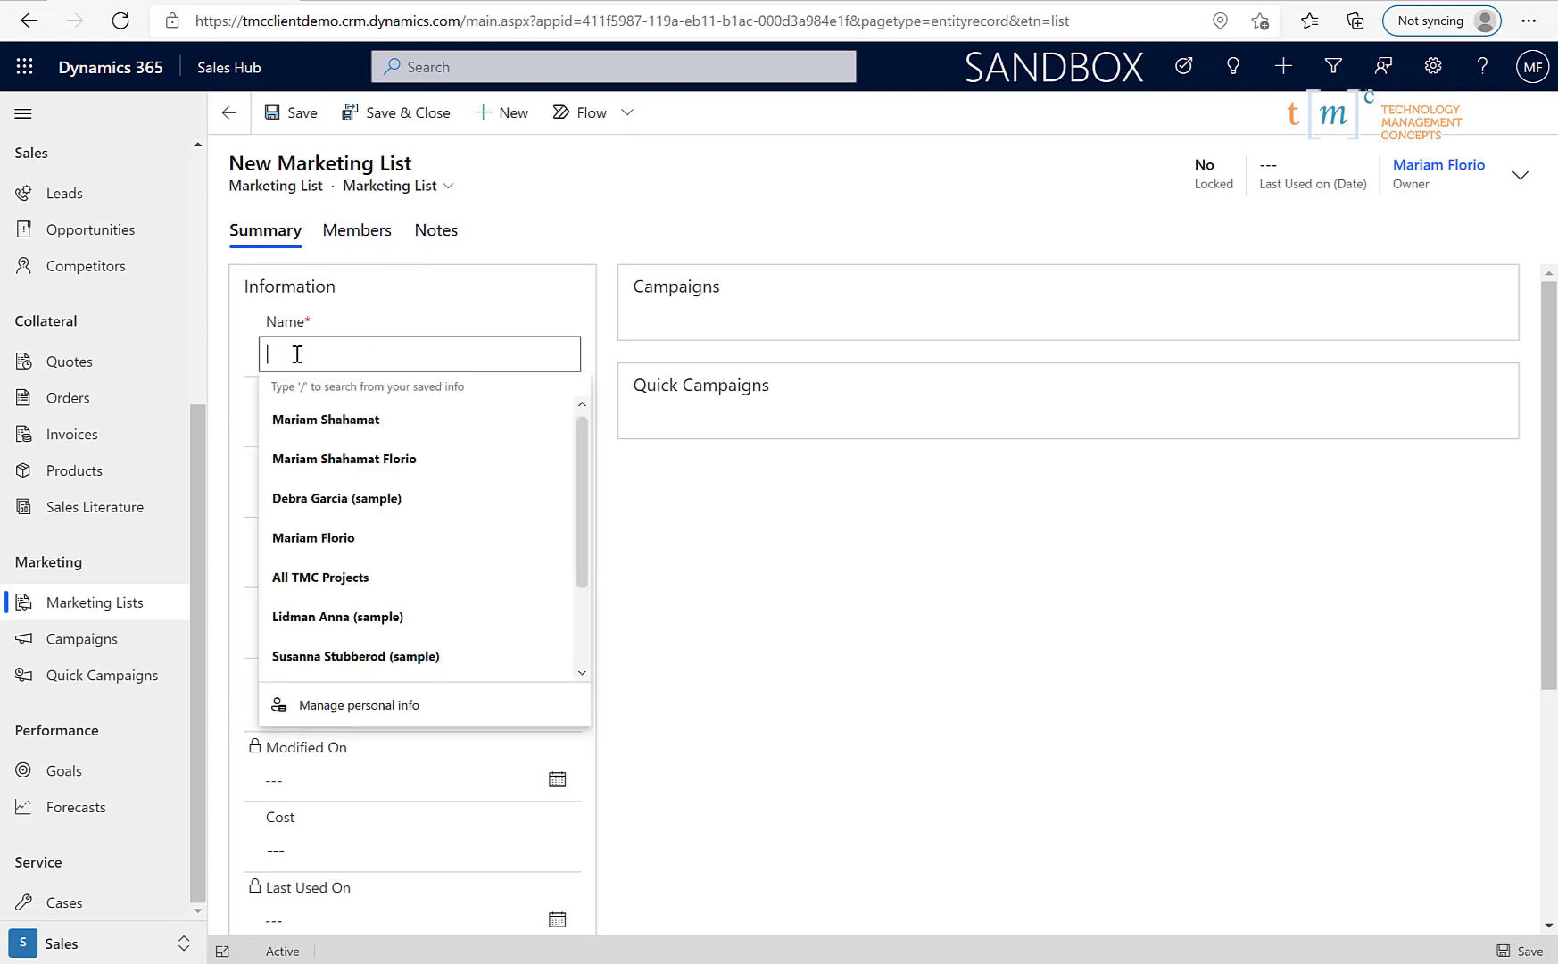
{"action": "type", "text": "Chicago C"}
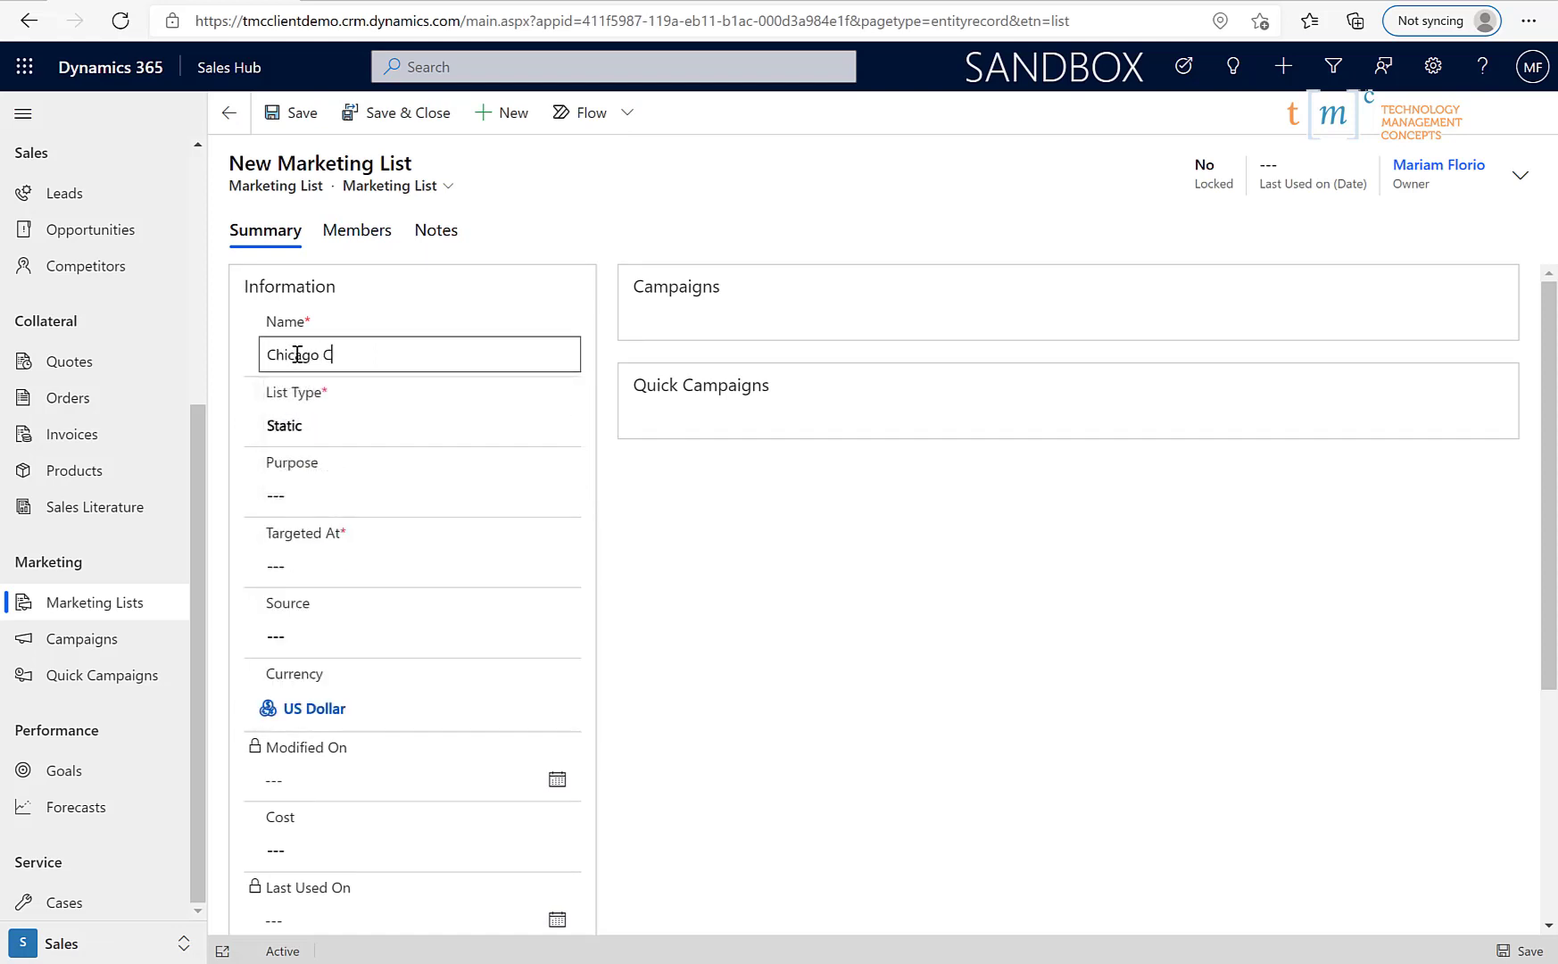
{"action": "type", "text": "ontacts"}
{"action": "left_click", "coordinate": [313, 435]}
{"action": "left_click", "coordinate": [317, 498]}
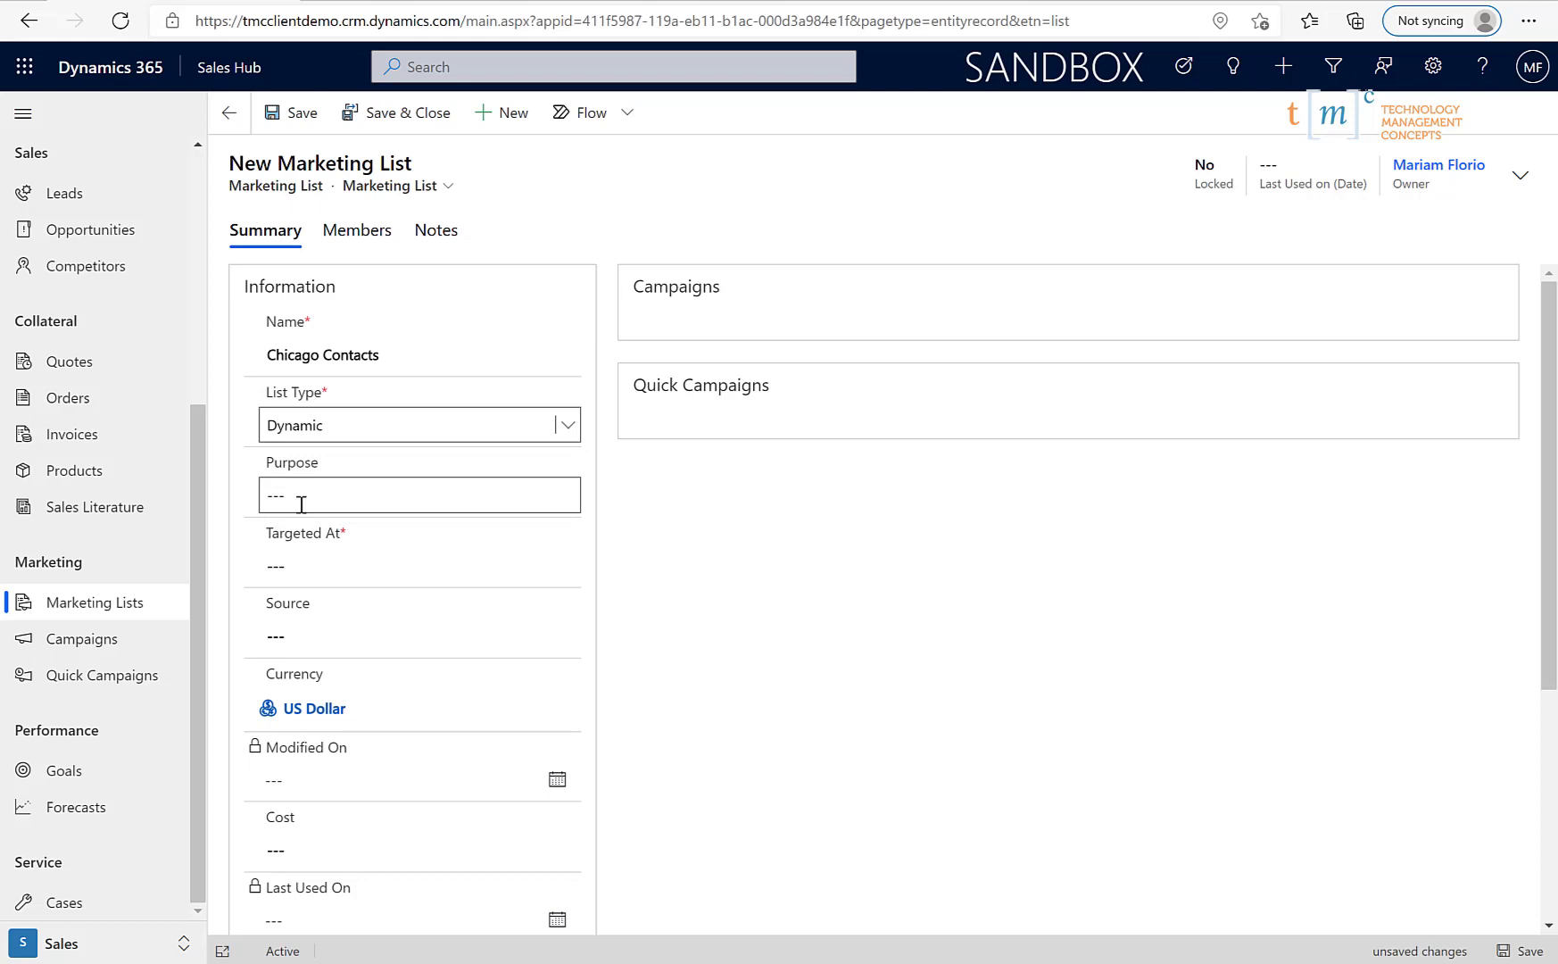
{"action": "left_click", "coordinate": [367, 569]}
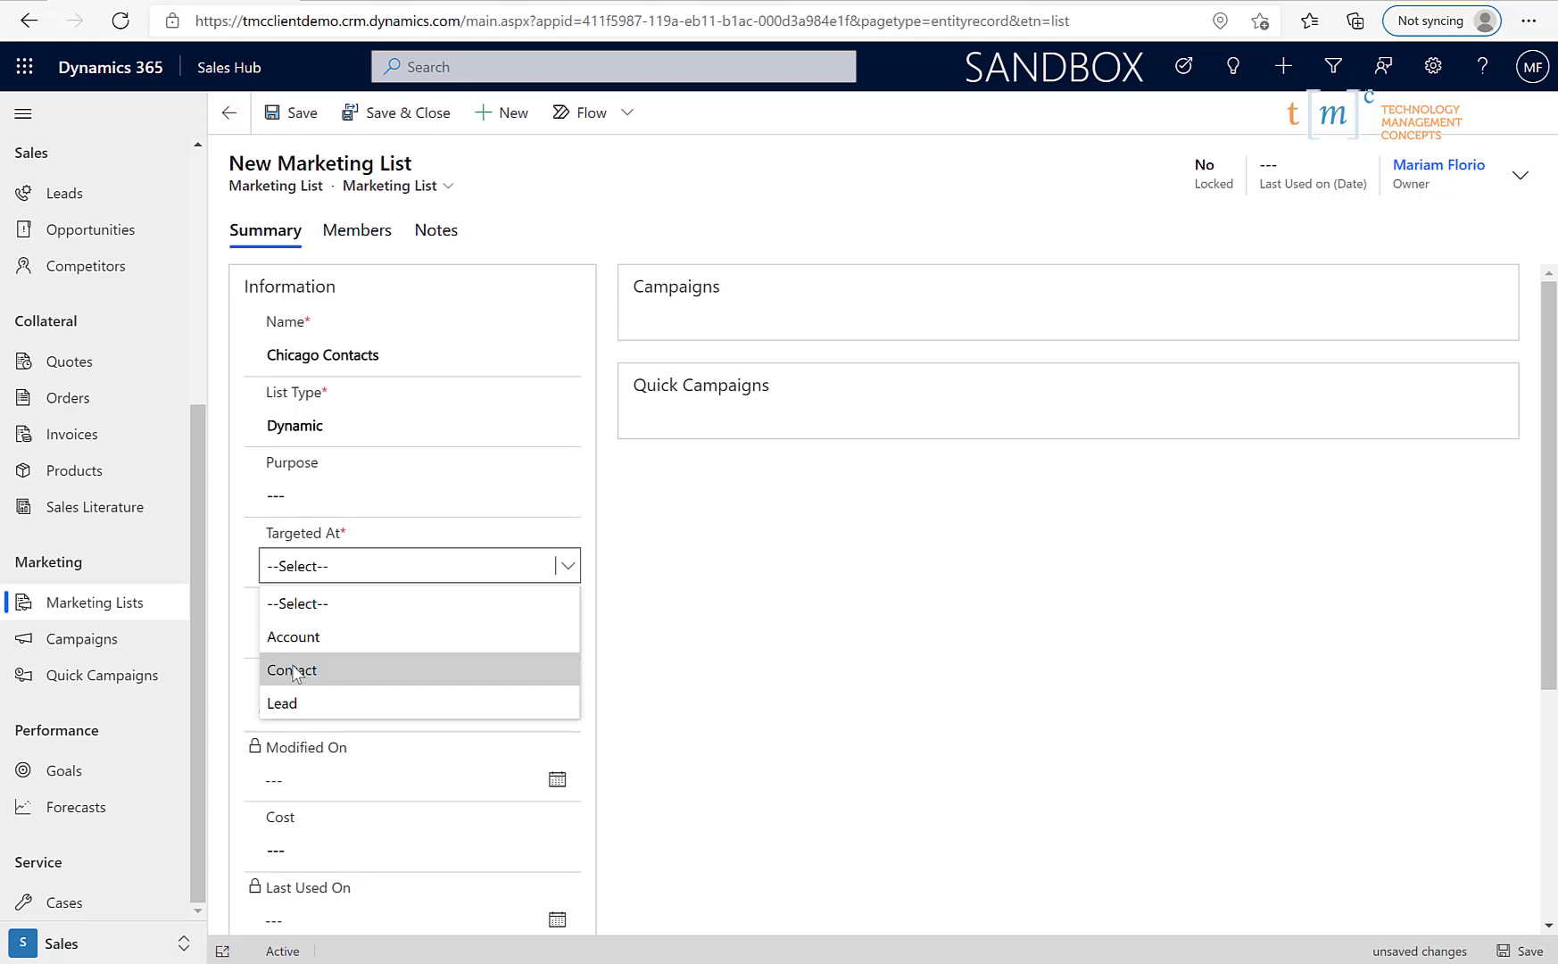
{"action": "left_click", "coordinate": [305, 684]}
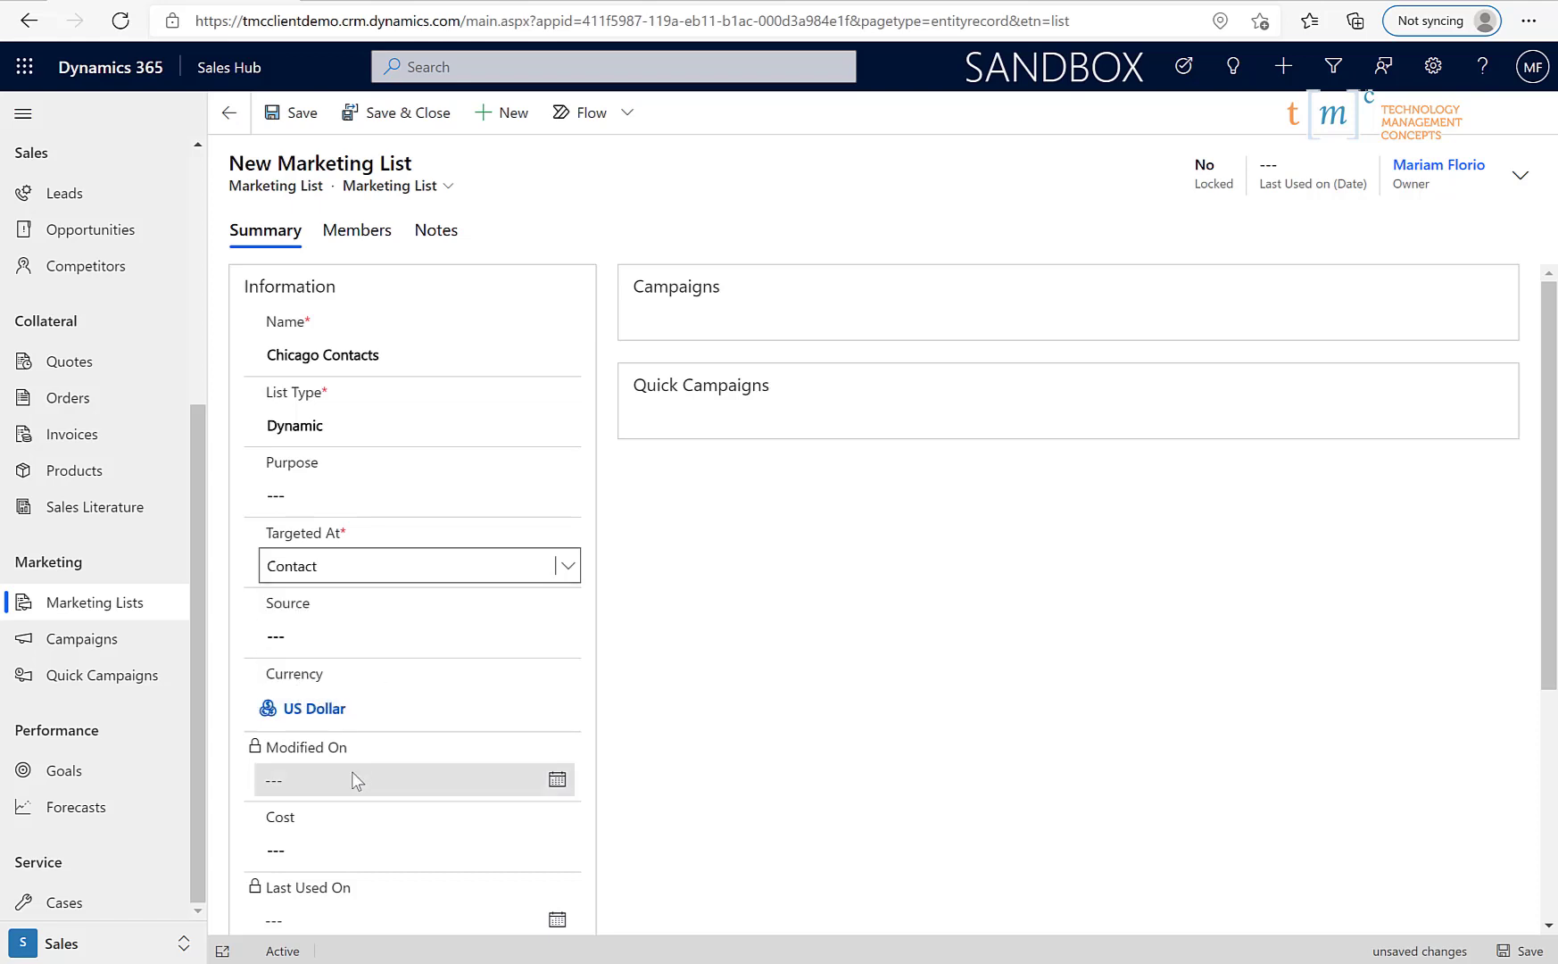
{"action": "scroll", "coordinate": [355, 774], "scroll_direction": "down", "scroll_amount": 1}
{"action": "scroll", "coordinate": [330, 793], "scroll_direction": "down", "scroll_amount": 3}
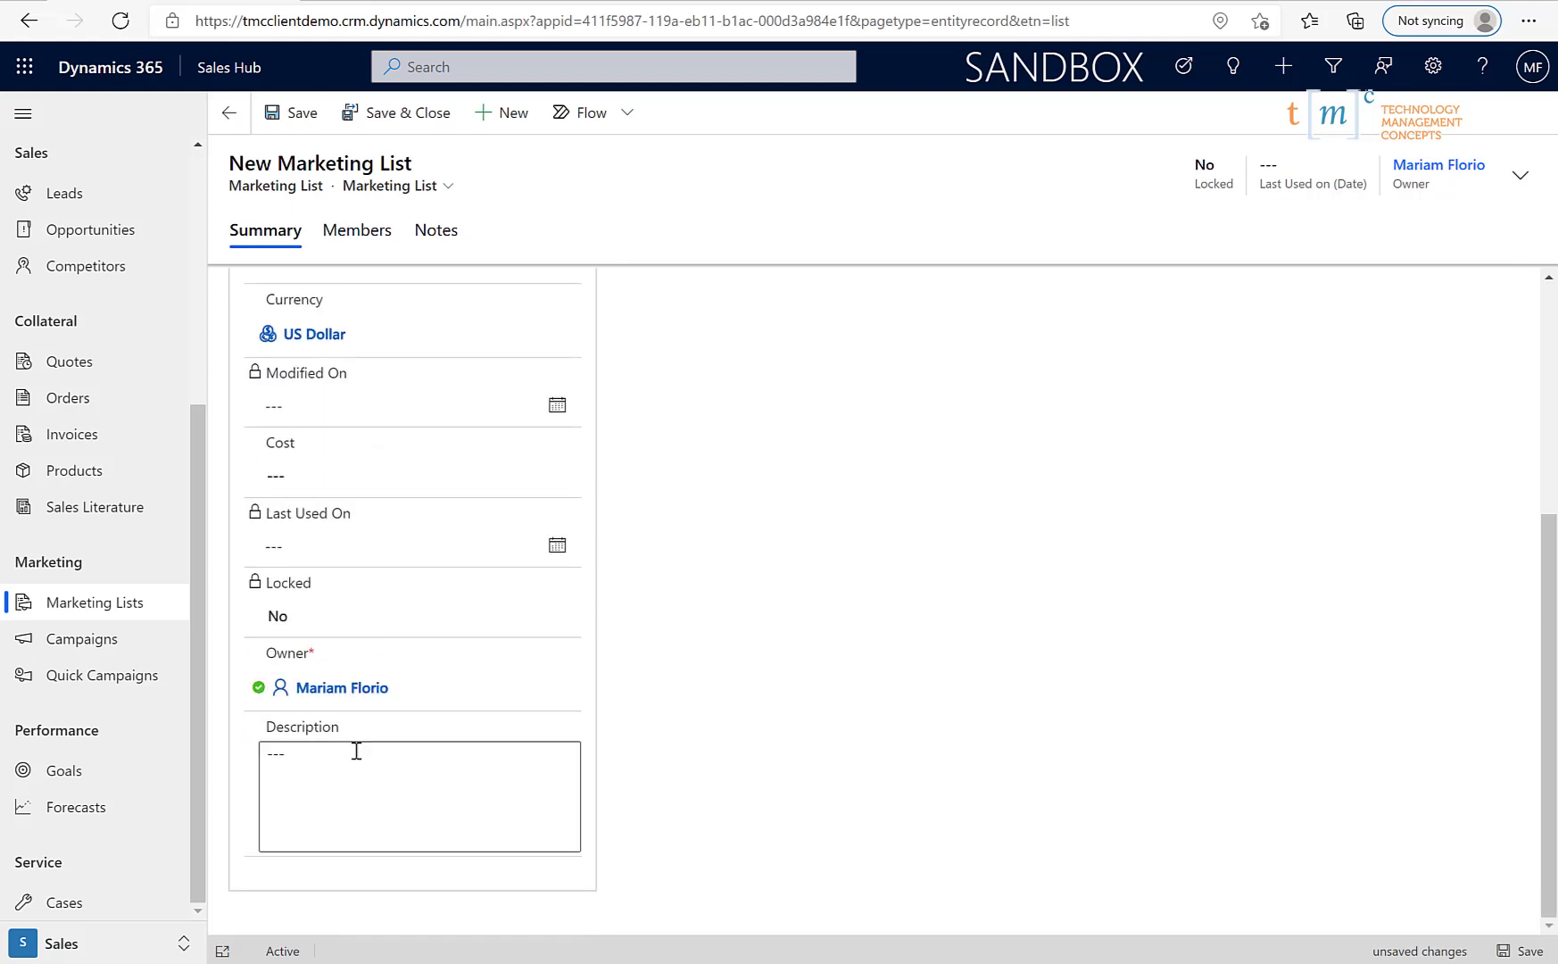
{"action": "scroll", "coordinate": [451, 683], "scroll_direction": "up", "scroll_amount": 4}
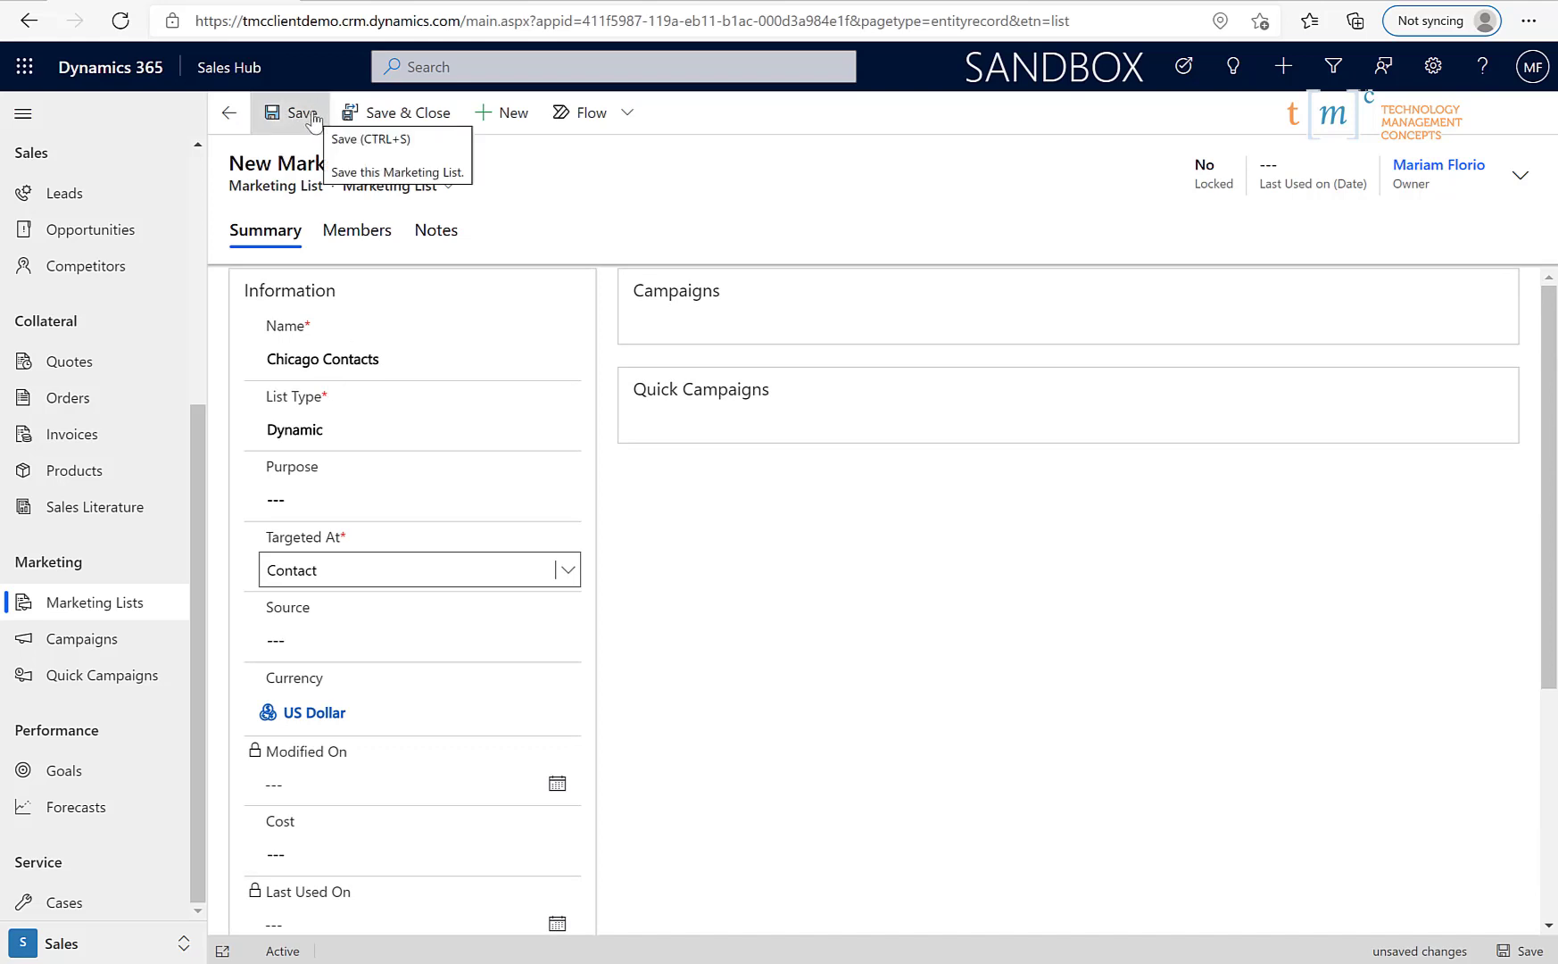
{"action": "left_click", "coordinate": [303, 113]}
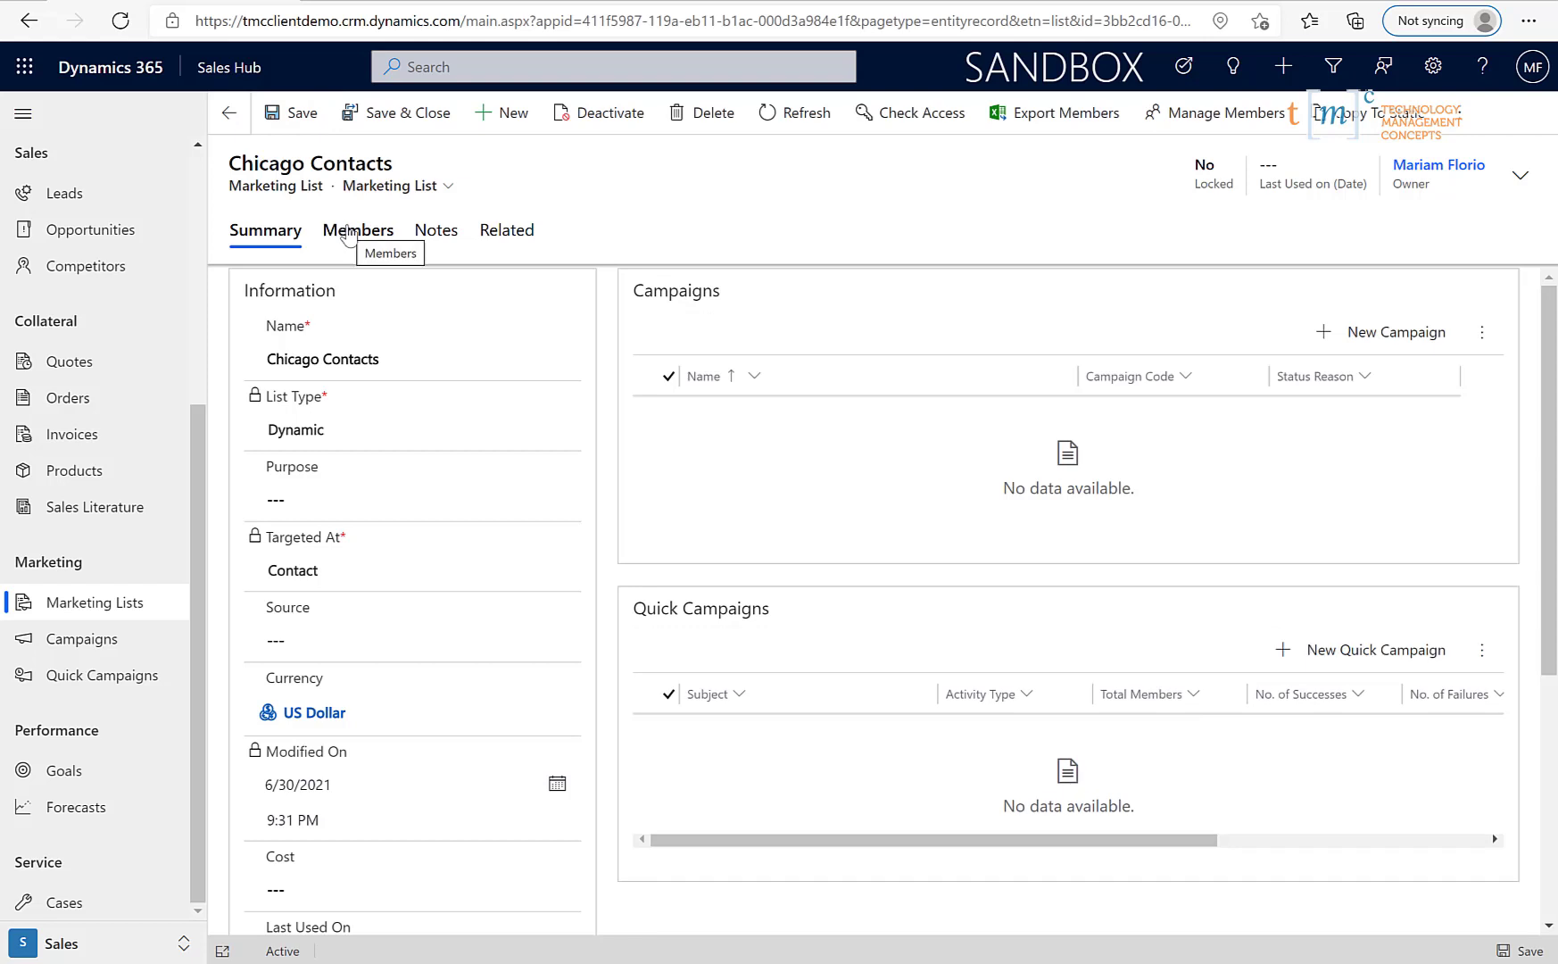
- In the Manage Members query, add one row filtering contacts on Address 1: City equals Chicago
{"action": "left_click", "coordinate": [348, 234]}
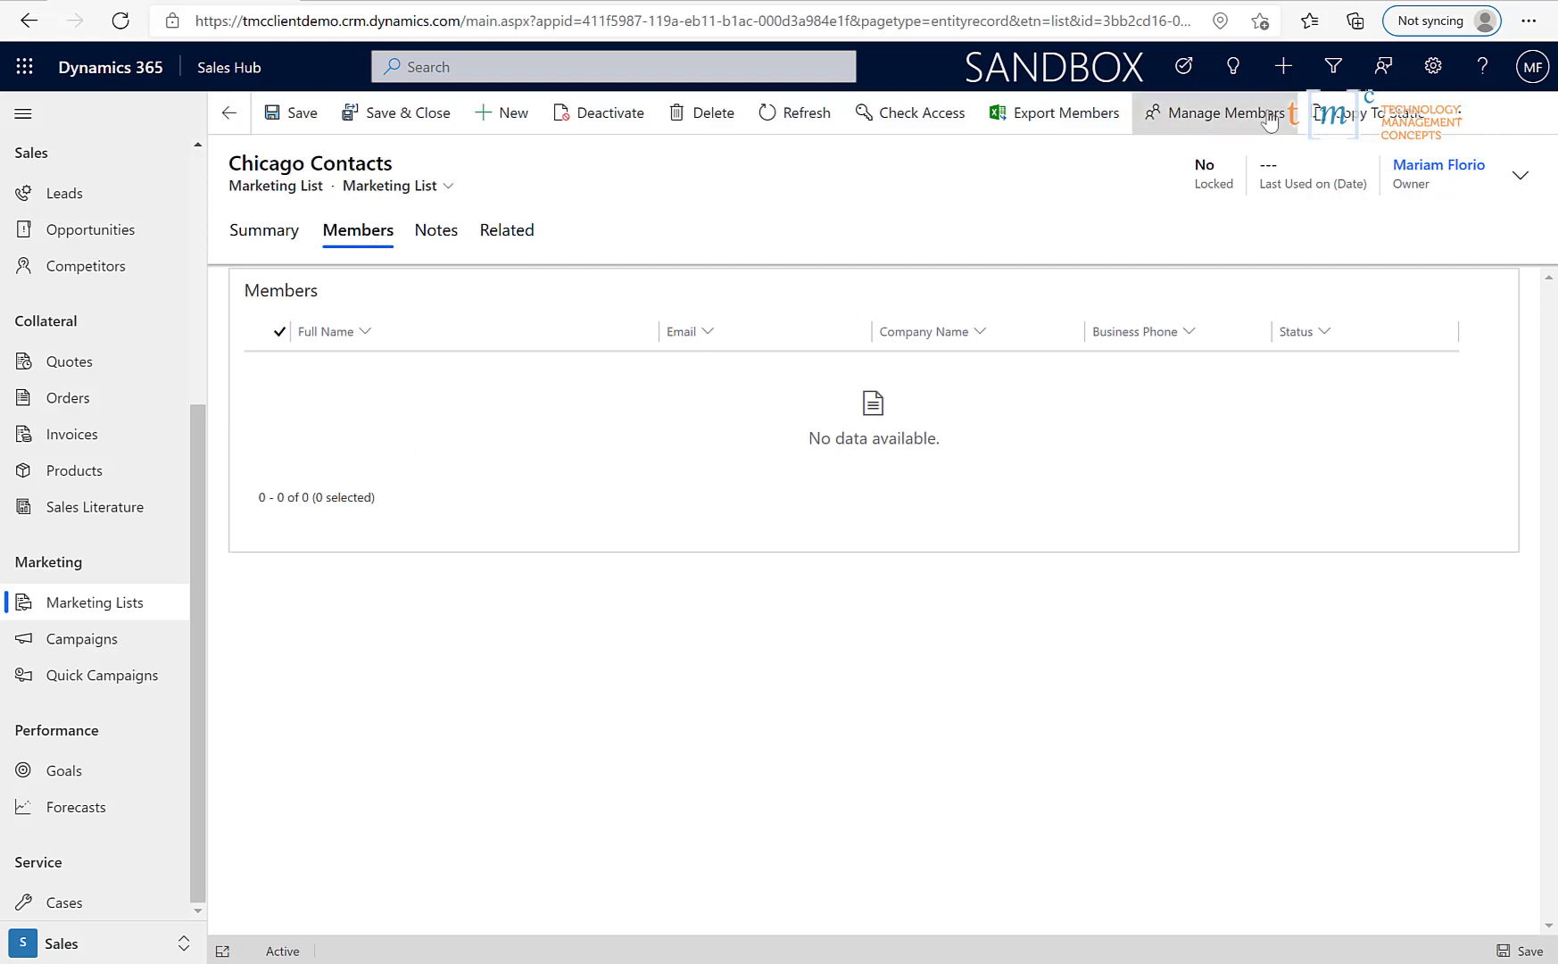
{"action": "left_click", "coordinate": [1270, 122]}
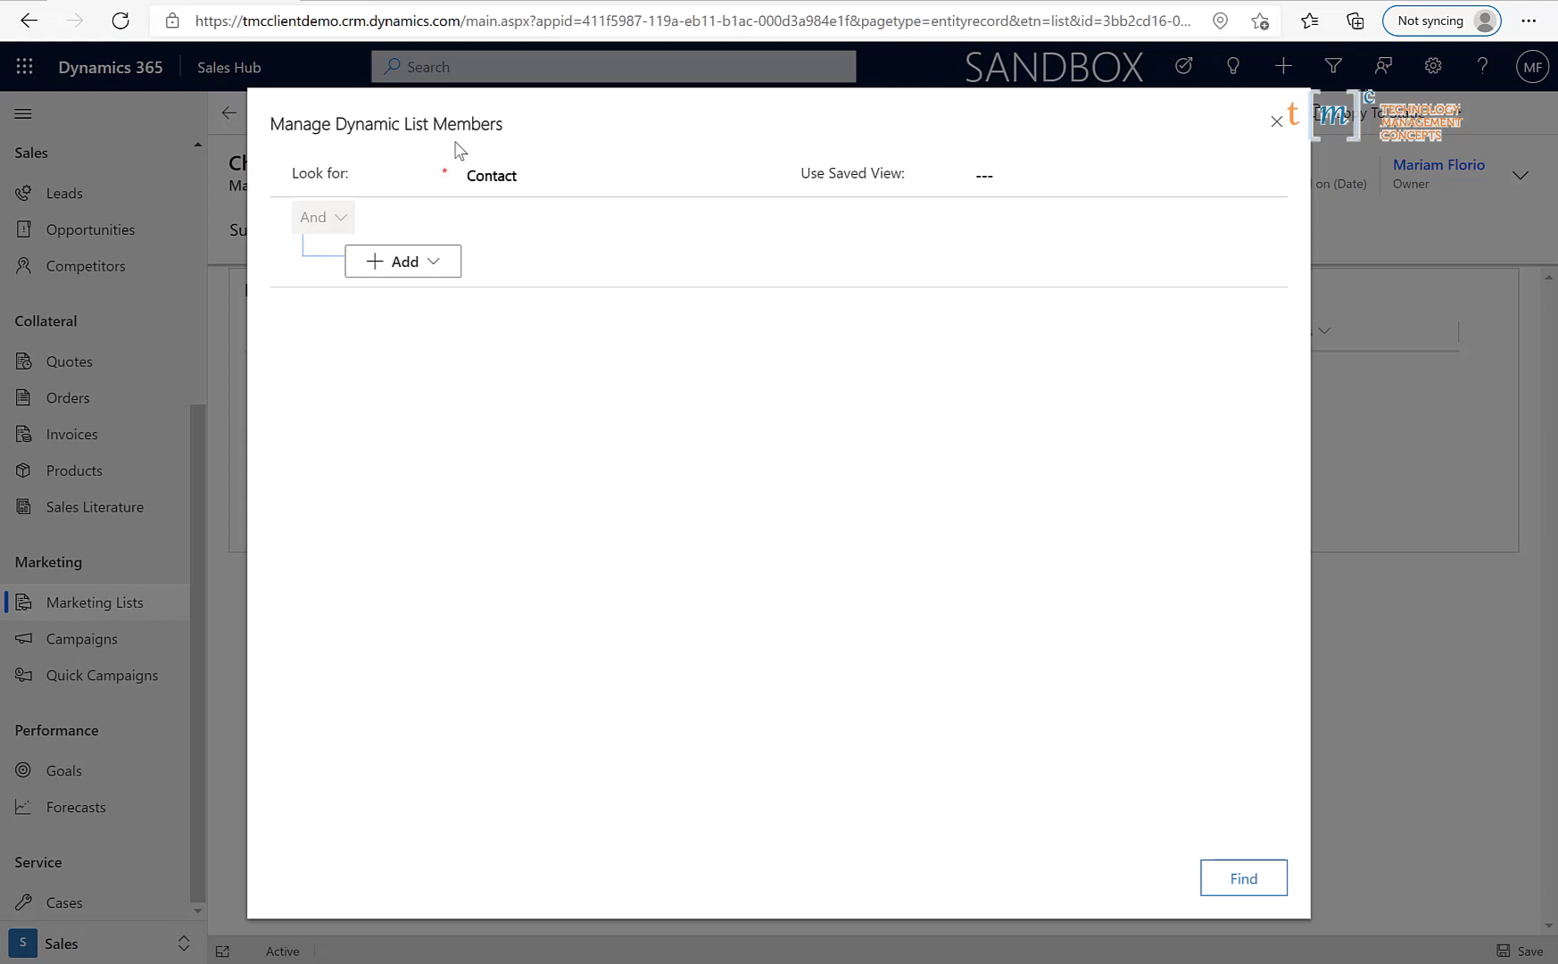
{"action": "left_click", "coordinate": [434, 264]}
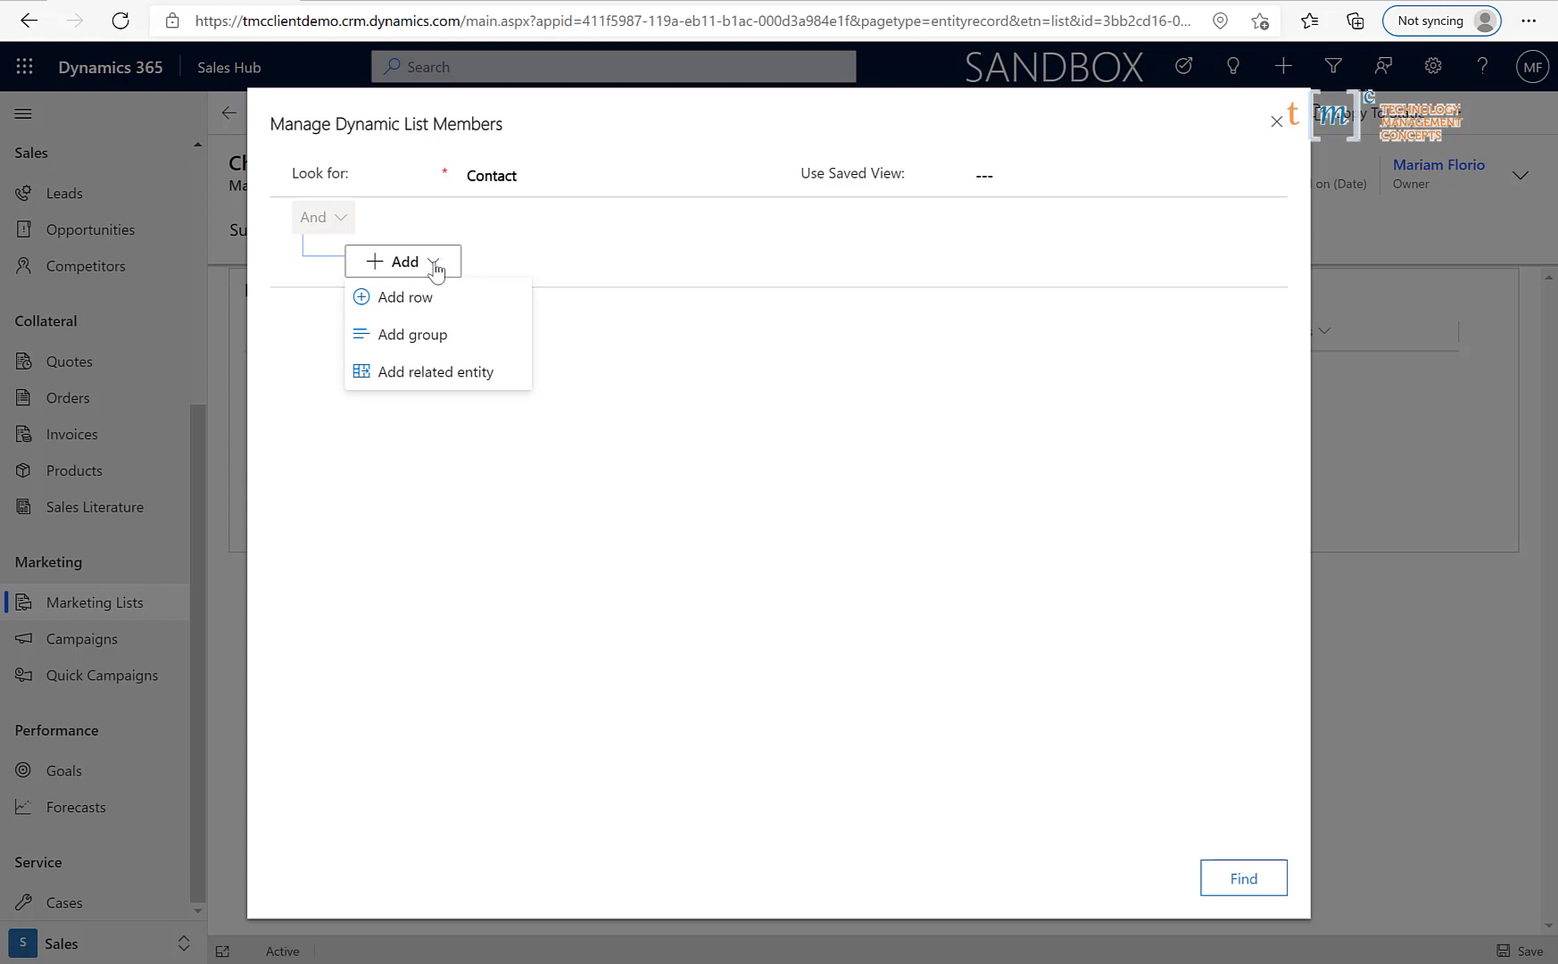
{"action": "left_click", "coordinate": [434, 300]}
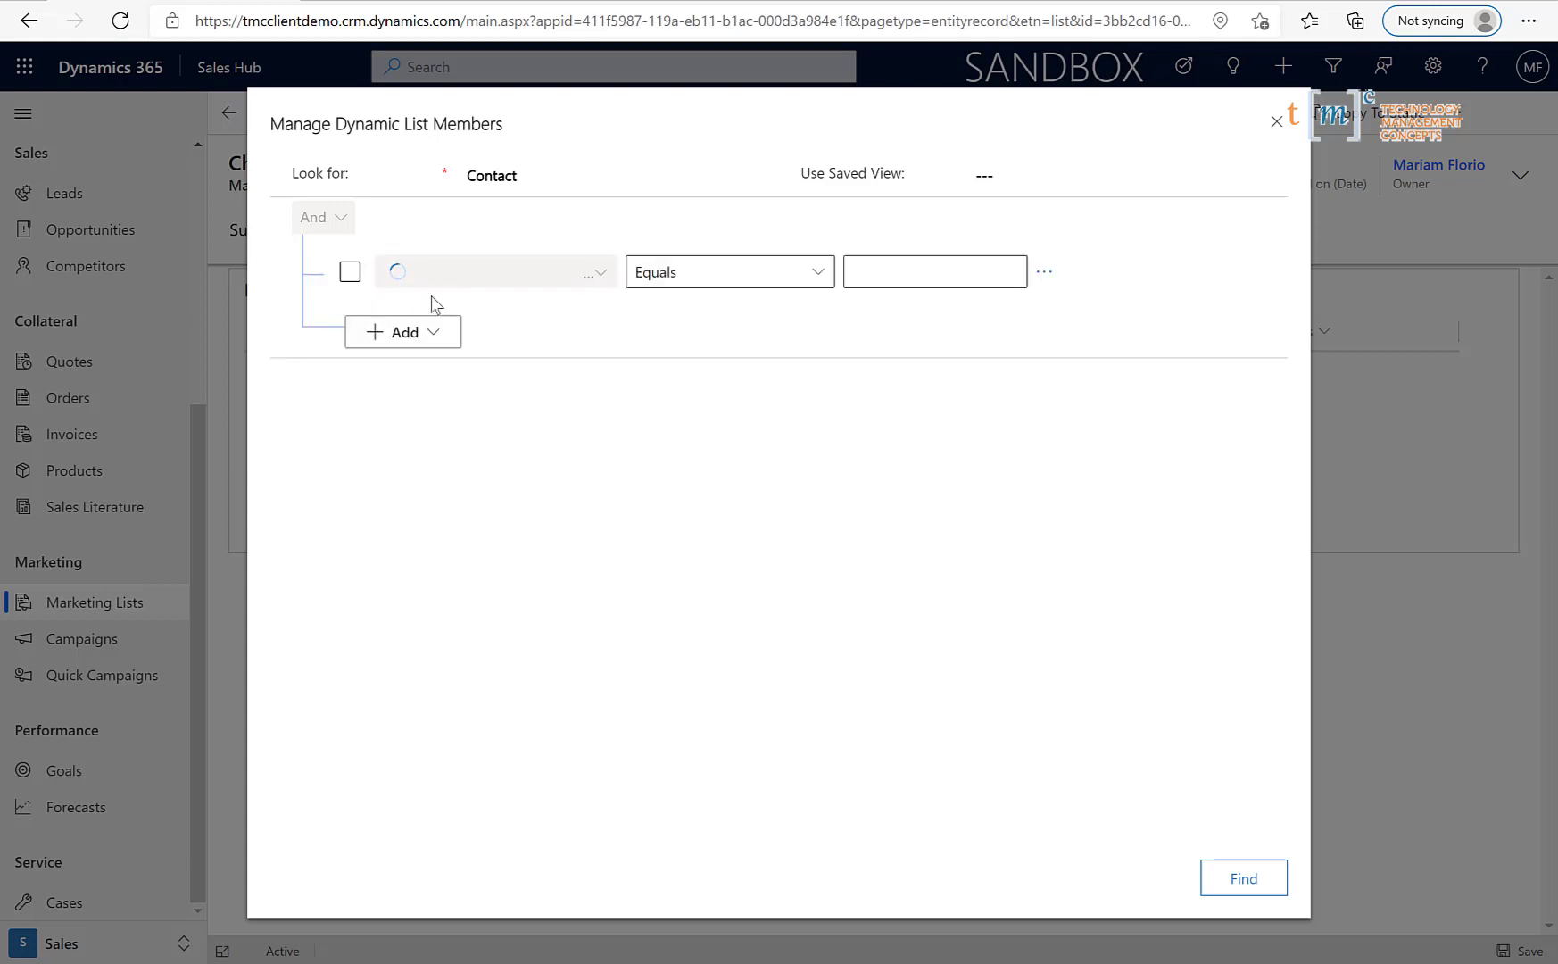
{"action": "left_click", "coordinate": [572, 272]}
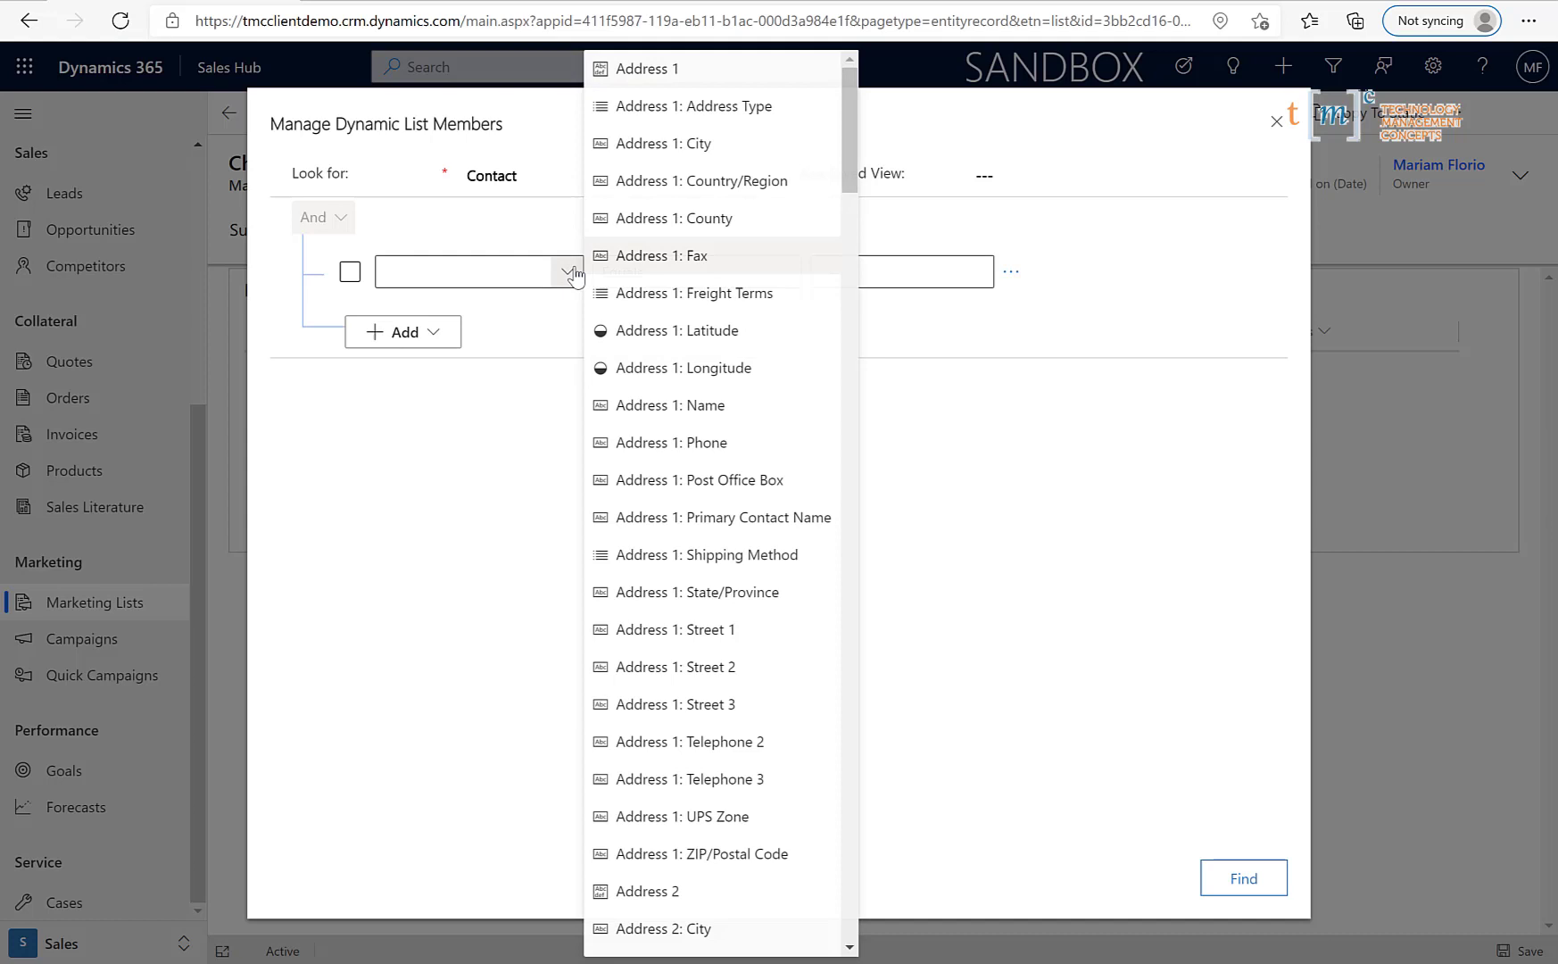
{"action": "left_click", "coordinate": [693, 145]}
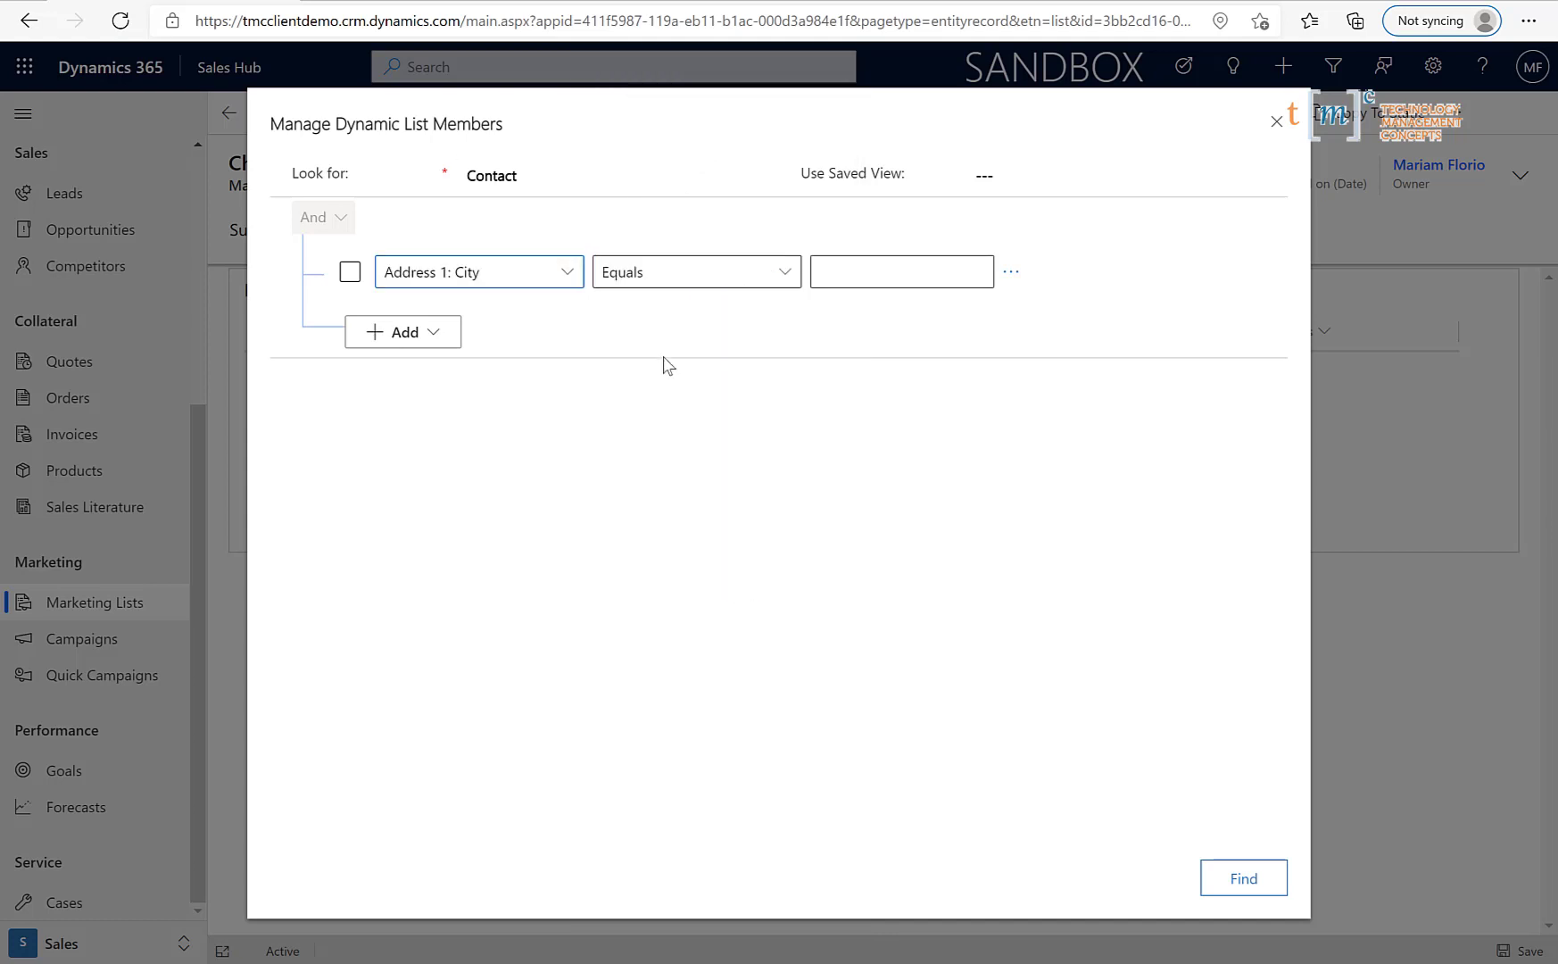
{"action": "left_click", "coordinate": [857, 262]}
{"action": "type", "text": "Chicago"}
{"action": "left_click", "coordinate": [438, 339]}
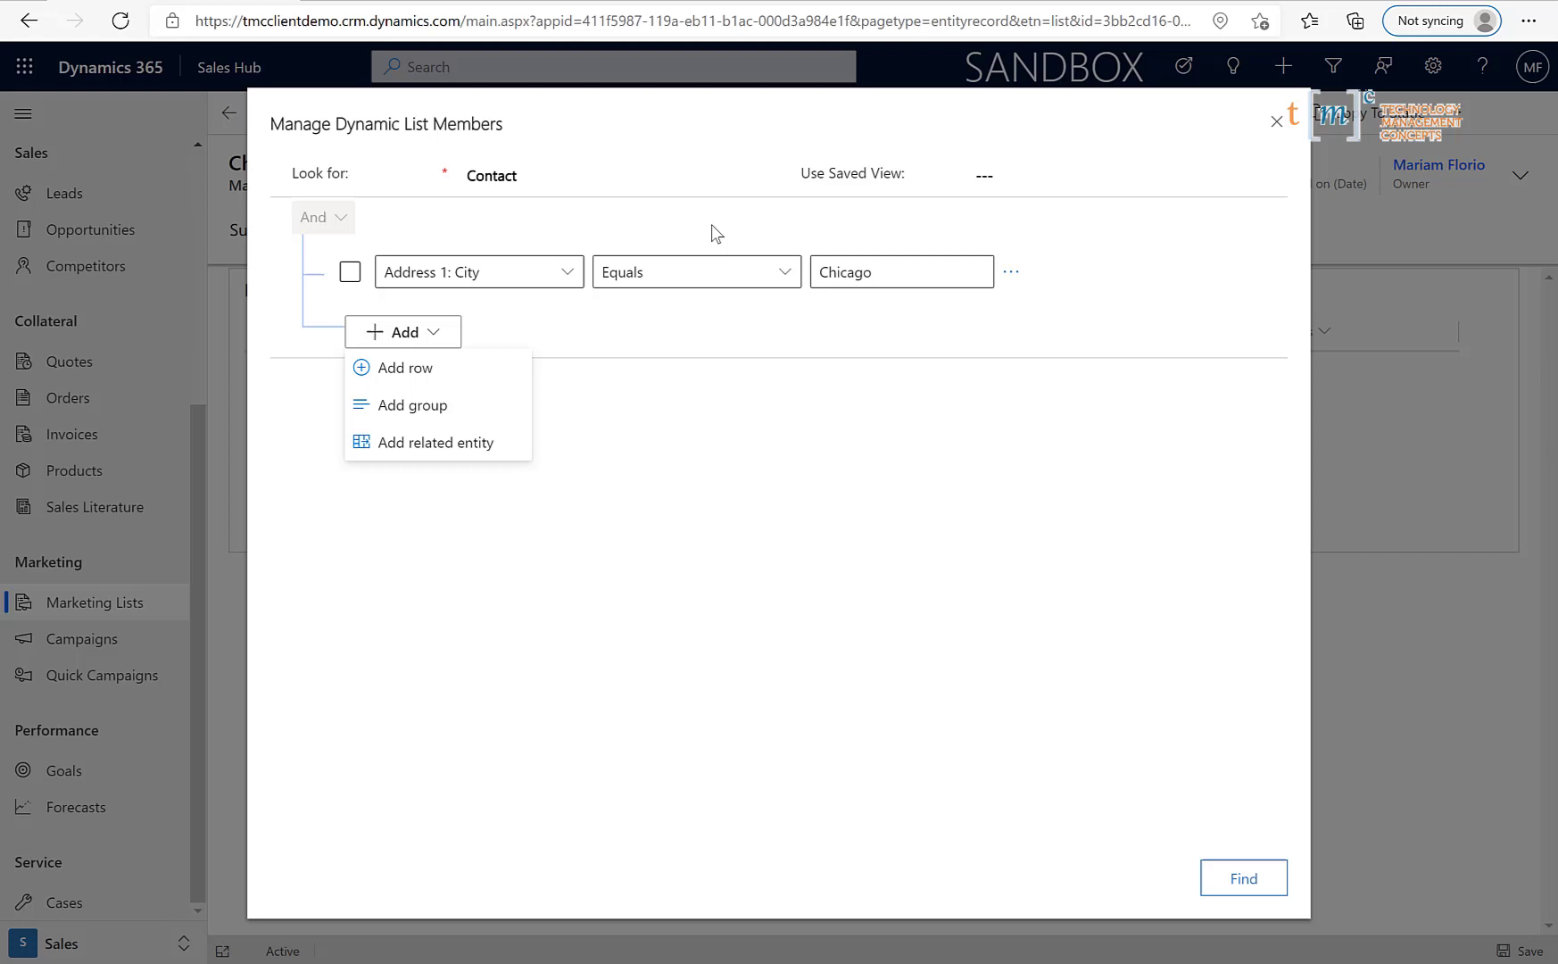
{"action": "left_click", "coordinate": [785, 334]}
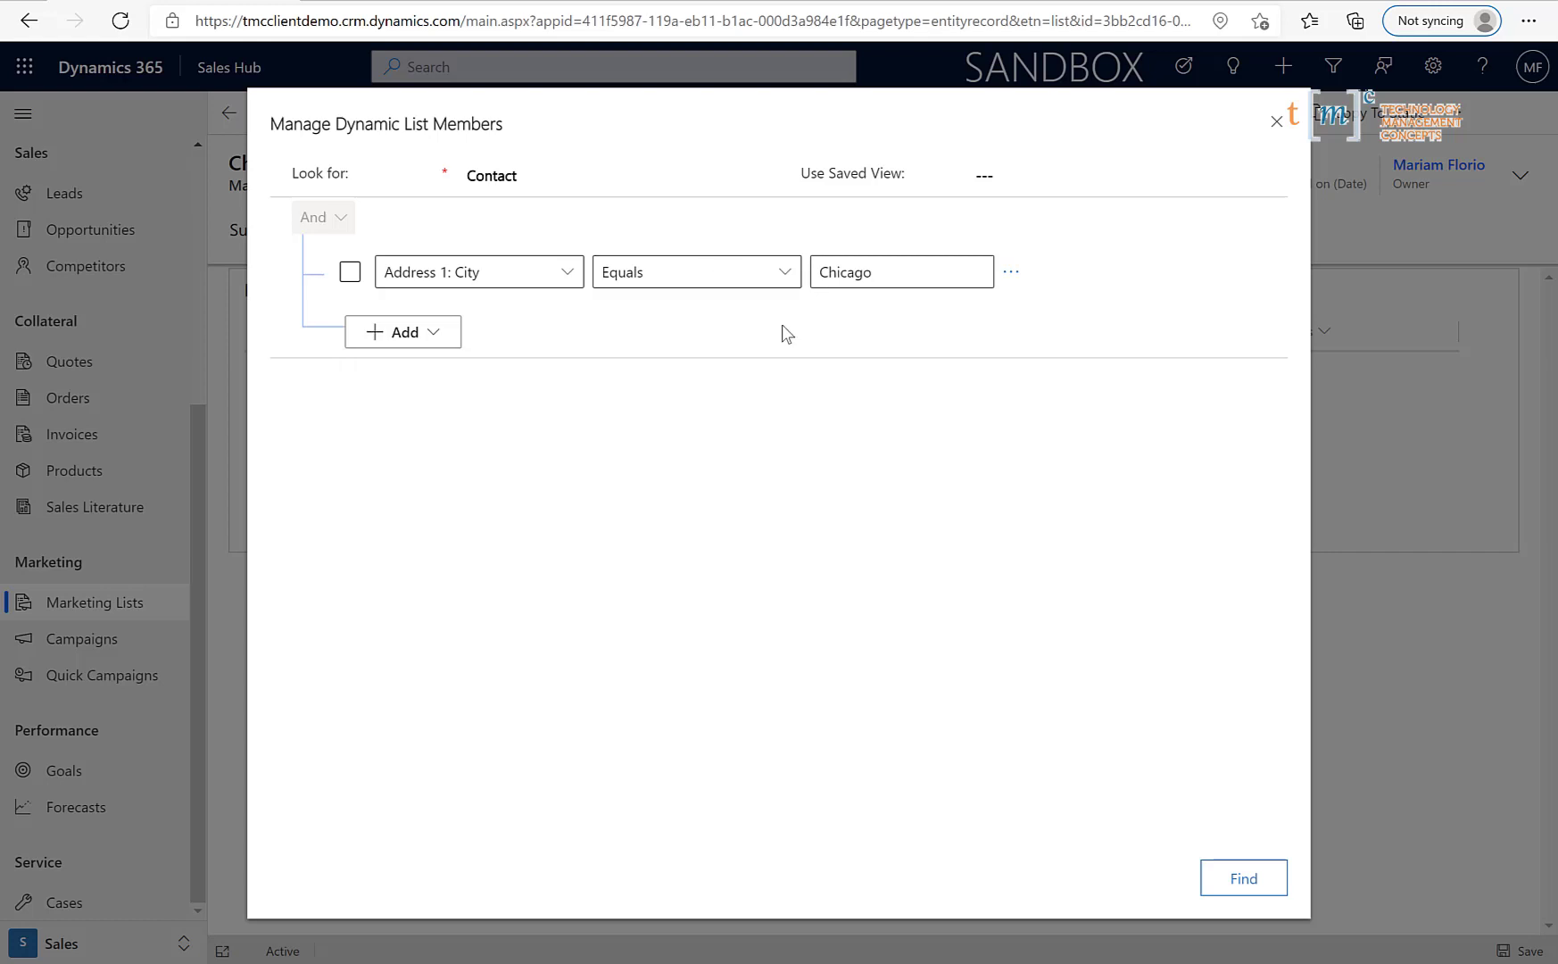
- Run the Chicago city query, apply it to the list with Use query, and save the list
{"action": "left_click", "coordinate": [1244, 878]}
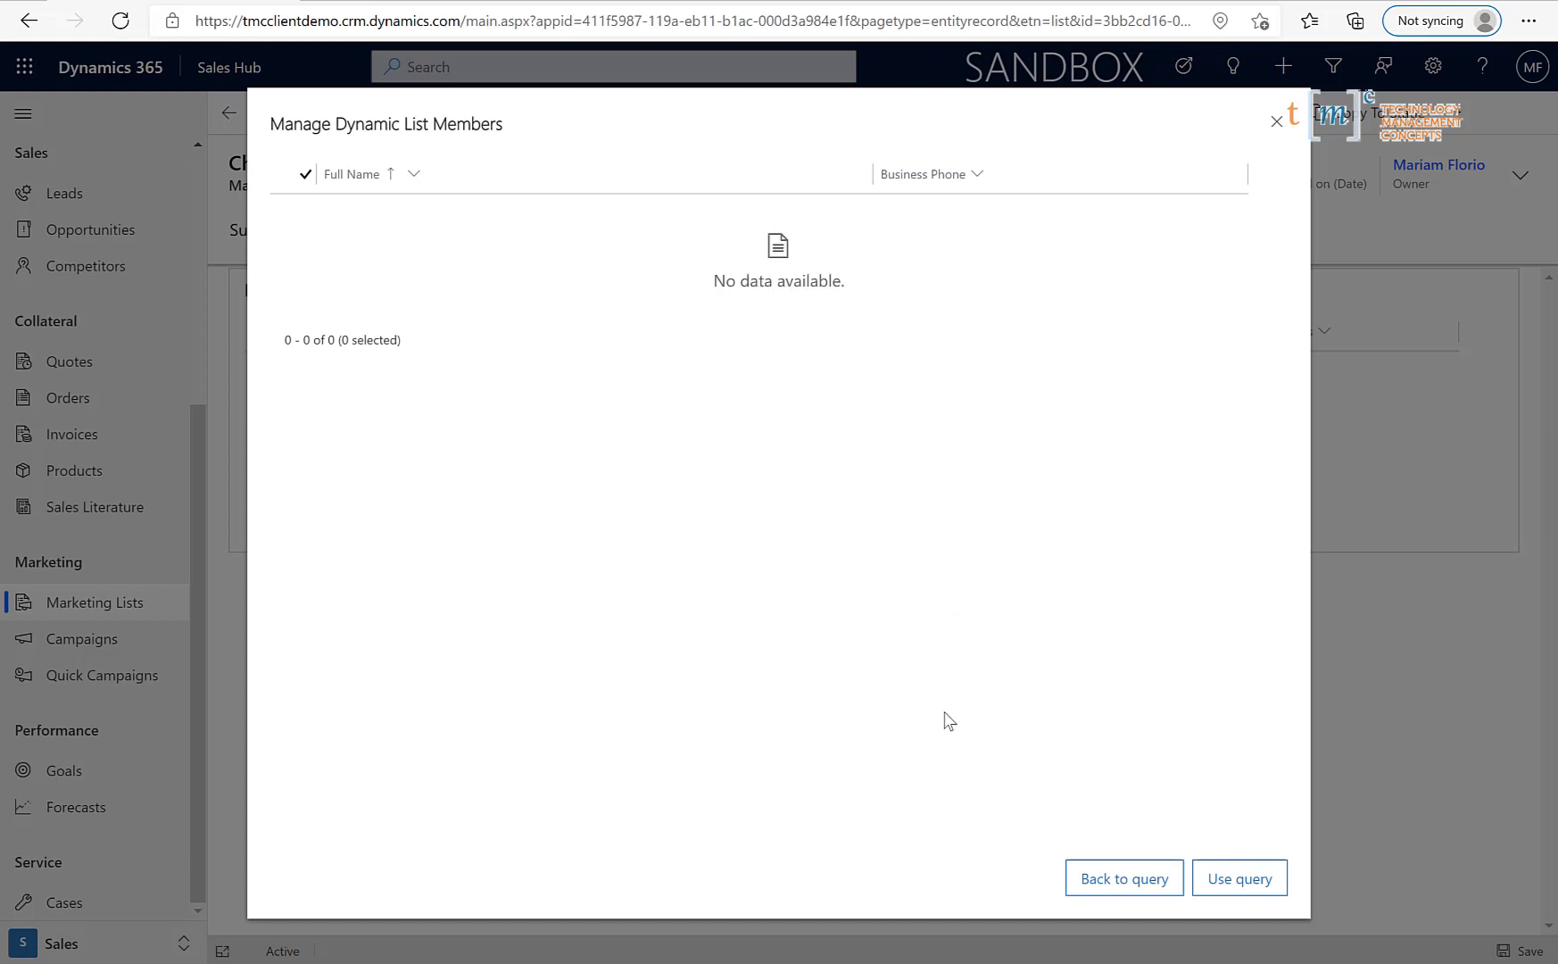
{"action": "left_click", "coordinate": [1223, 884]}
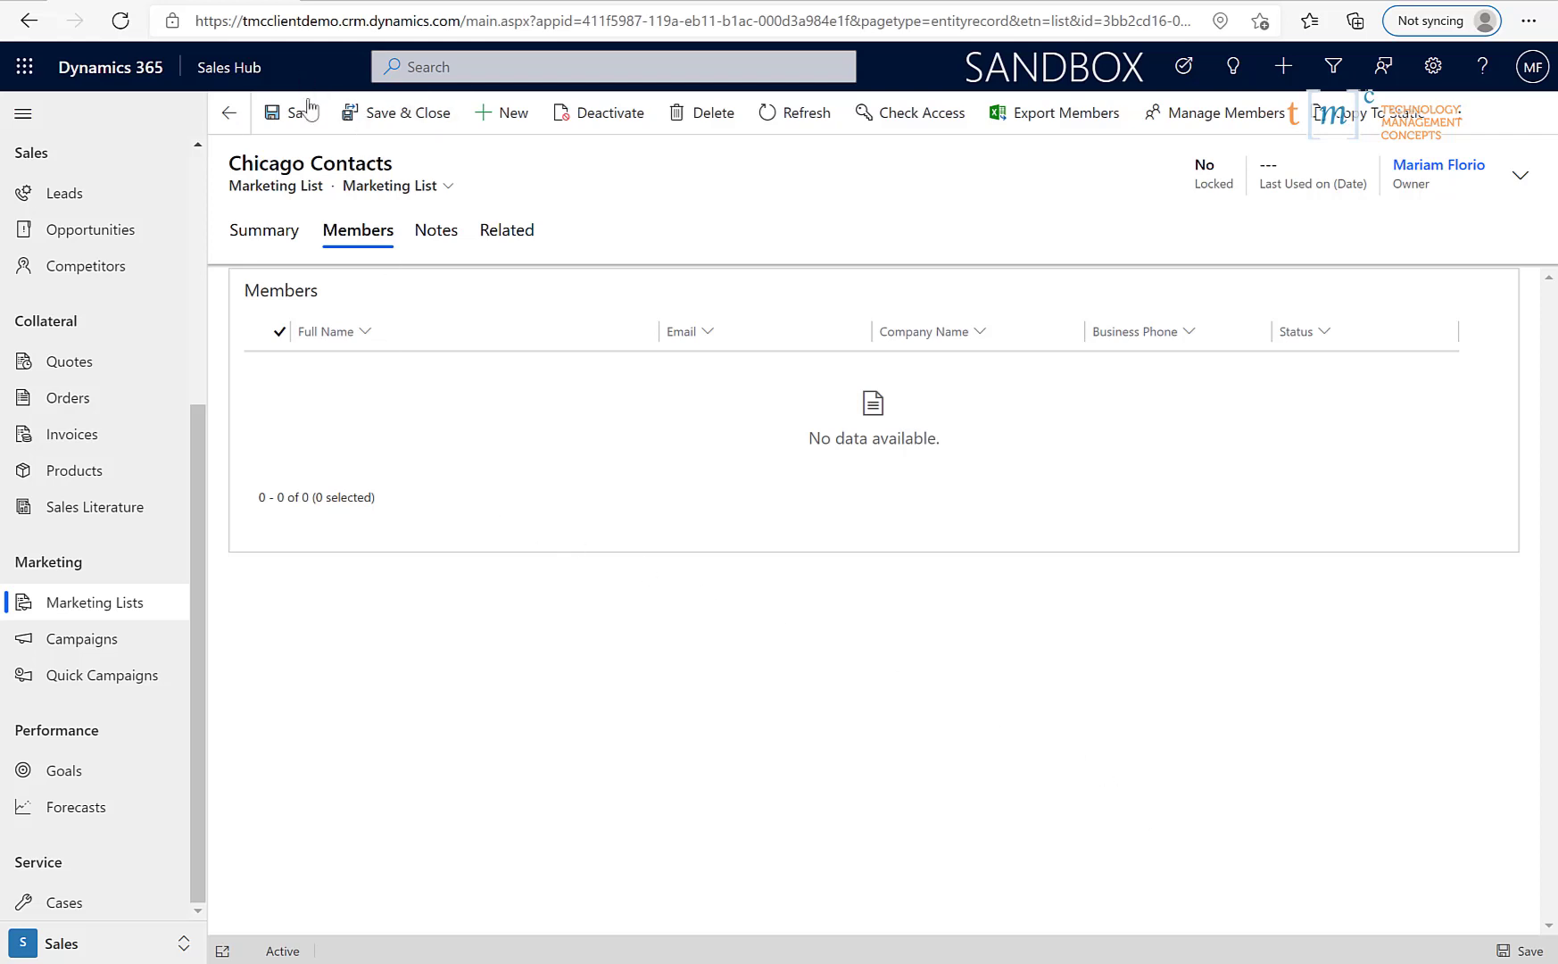
{"action": "left_click", "coordinate": [307, 112]}
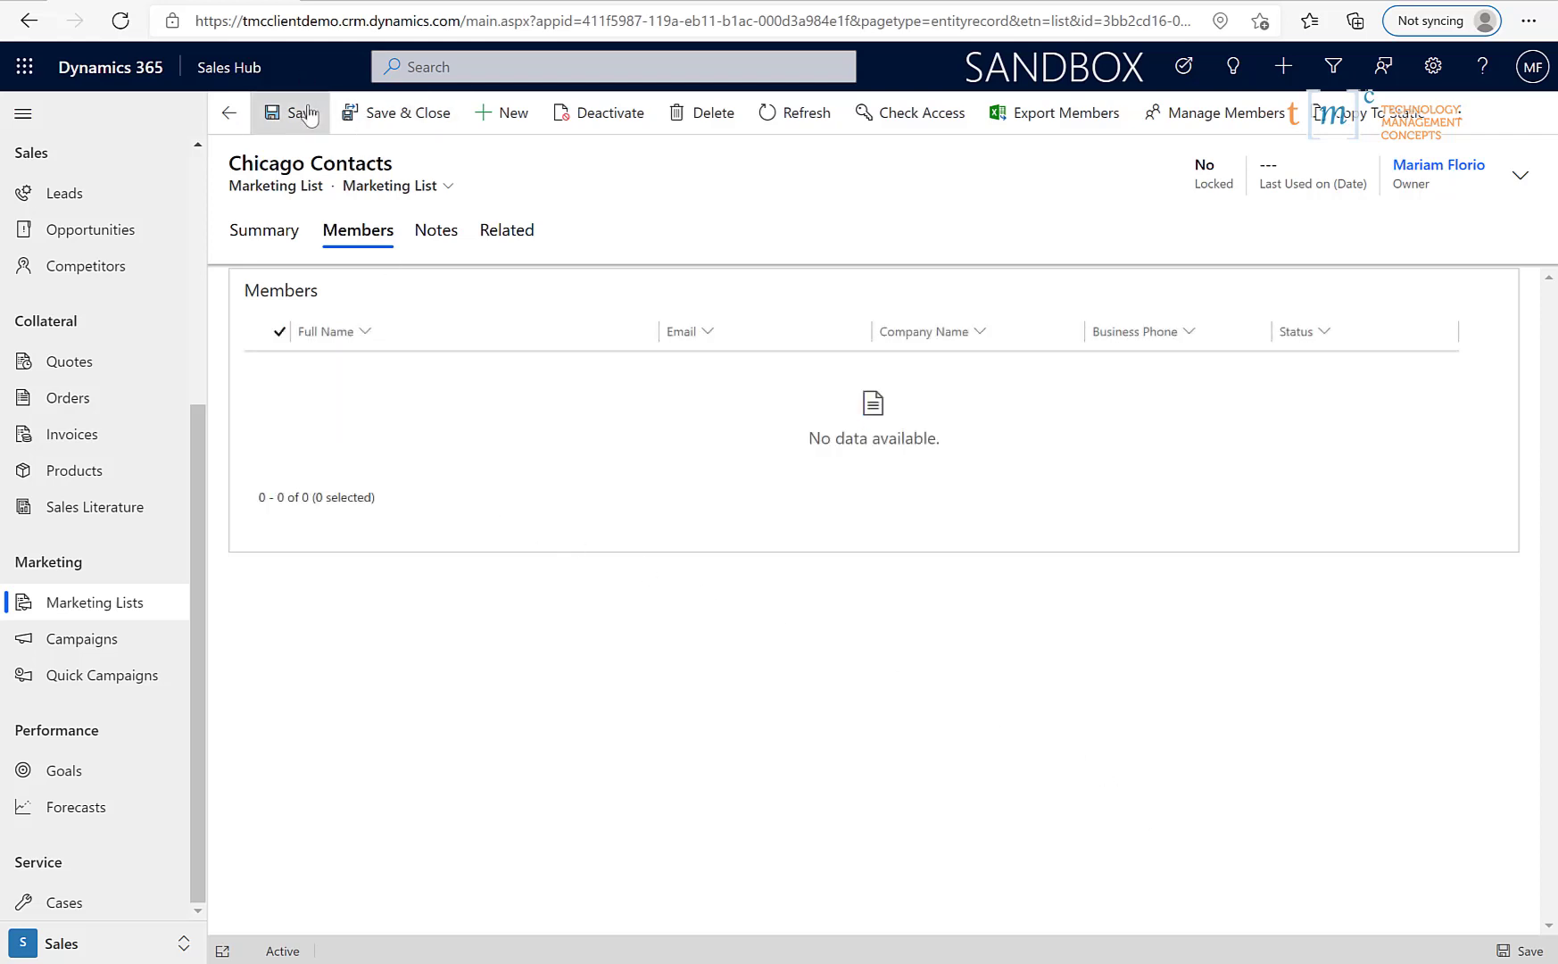
- Start a Quick Create Contact form from the + menu
{"action": "left_click", "coordinate": [1293, 75]}
{"action": "left_click", "coordinate": [1292, 73]}
{"action": "left_click", "coordinate": [1285, 72]}
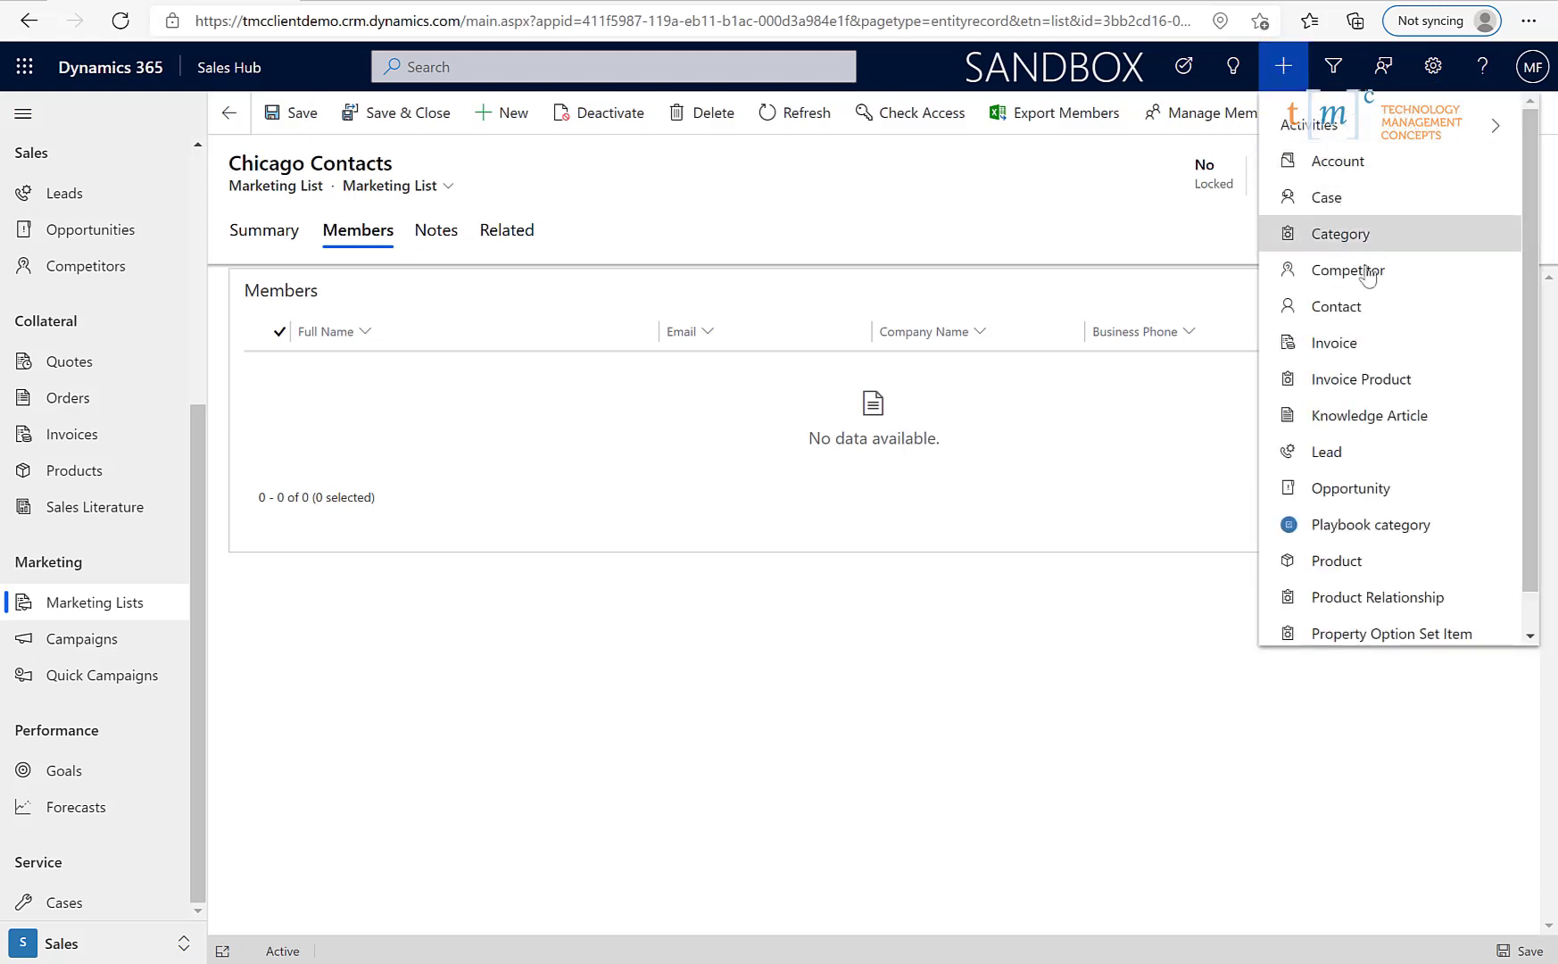
{"action": "left_click", "coordinate": [1345, 306]}
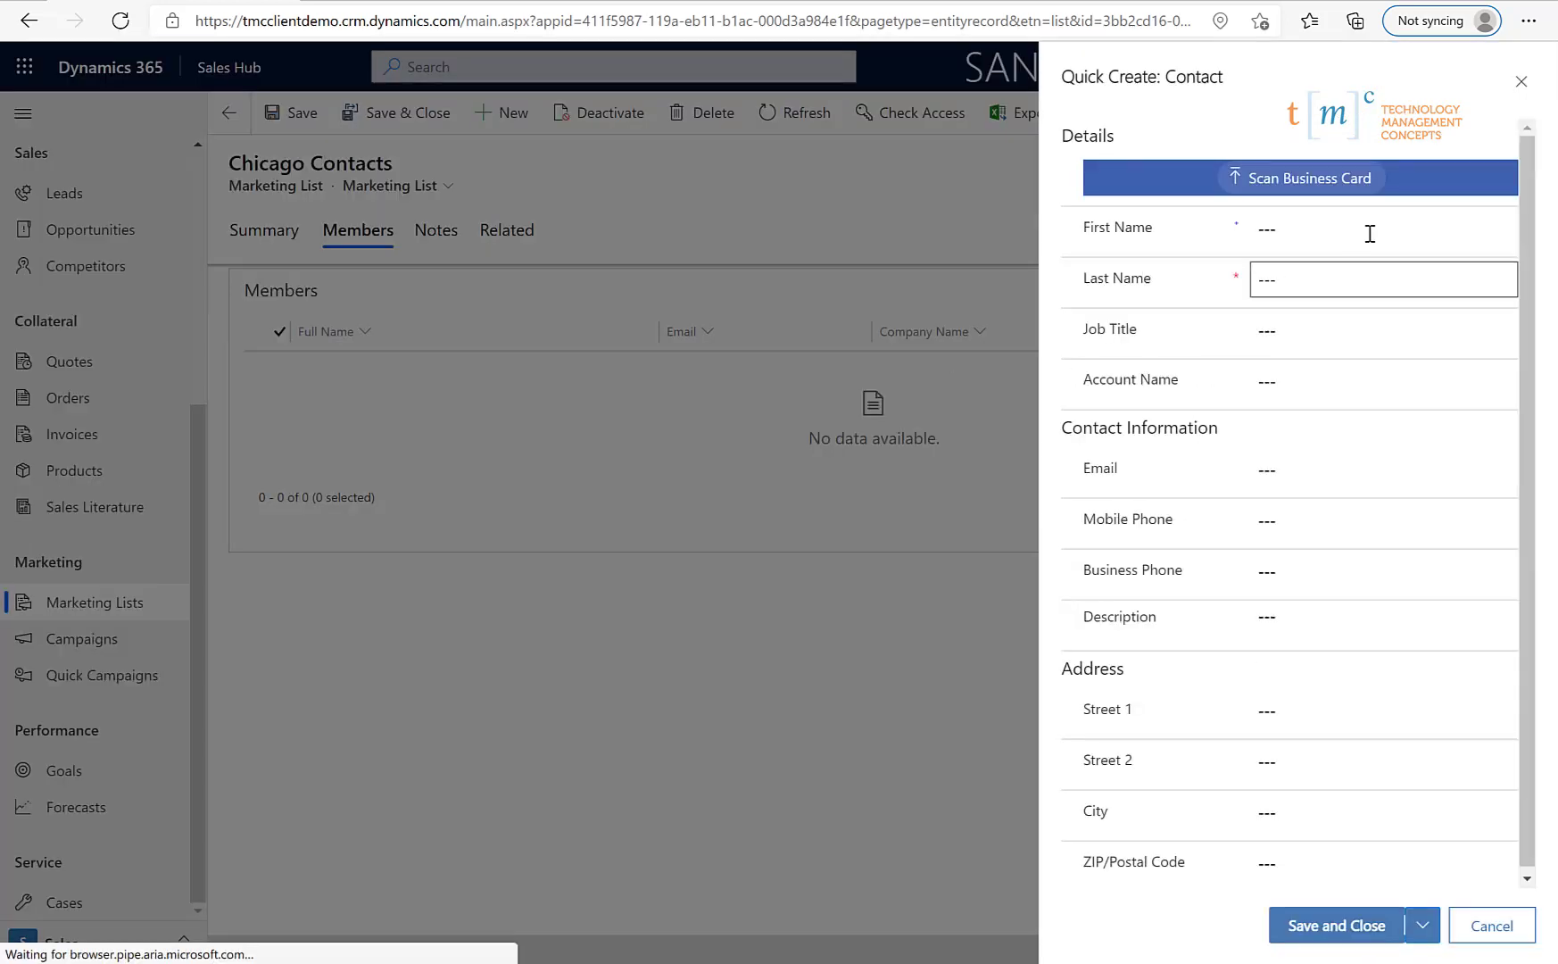
- Fill in the new contact's first name, last name and e-mail address, then move to City
{"action": "left_click", "coordinate": [1370, 234]}
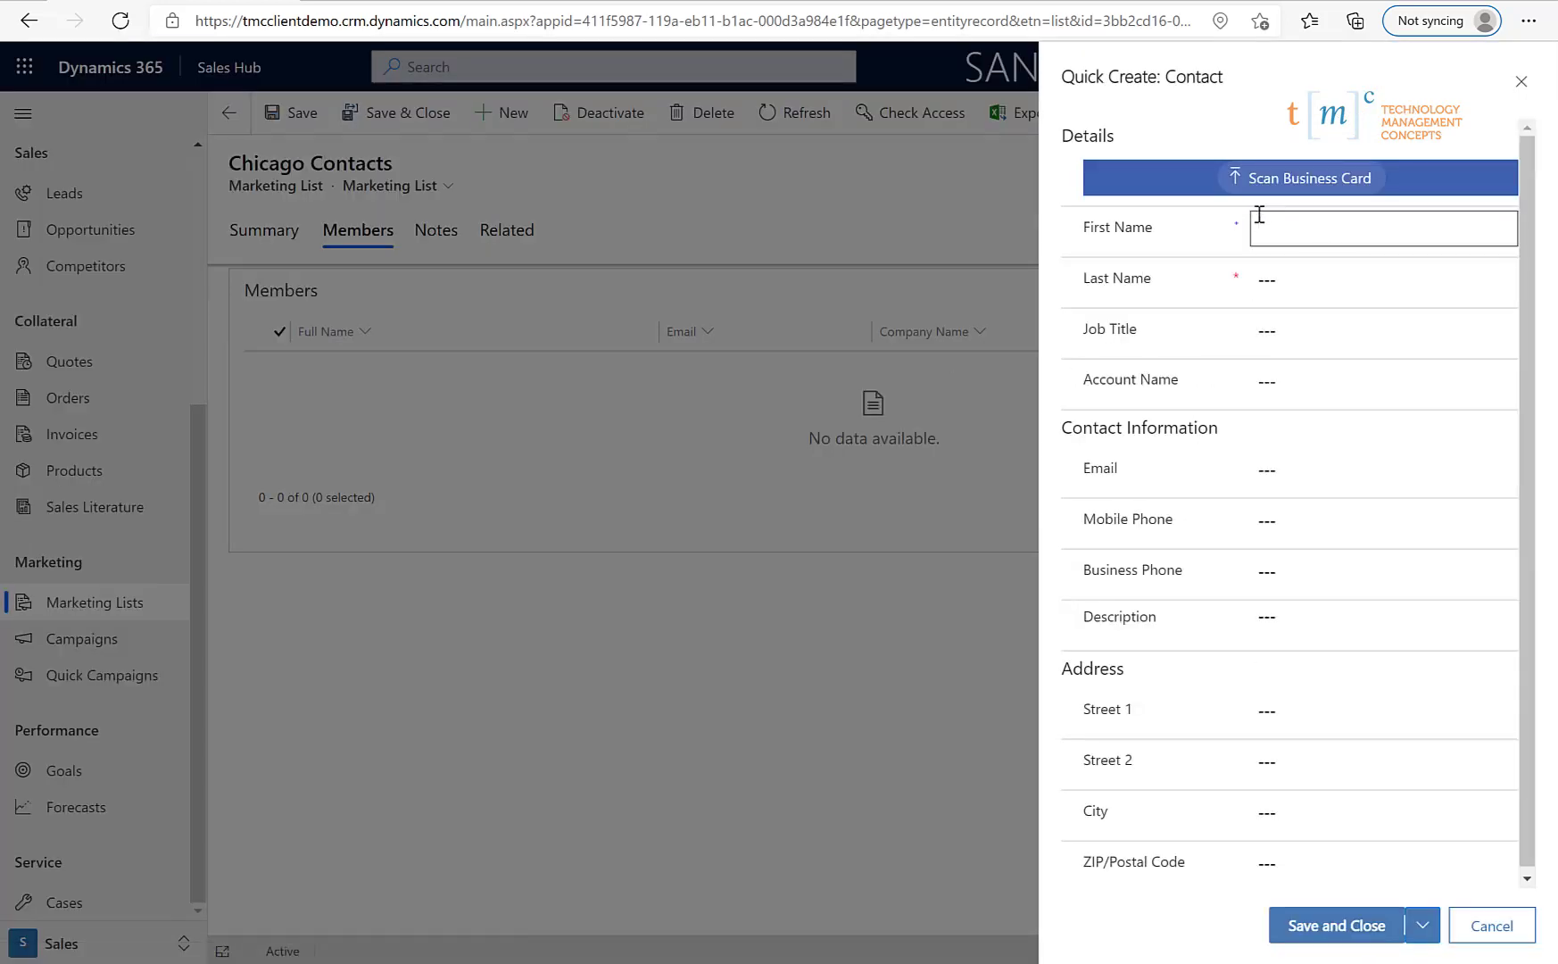
{"action": "key", "text": "Tab"}
{"action": "key", "text": "Tab"}
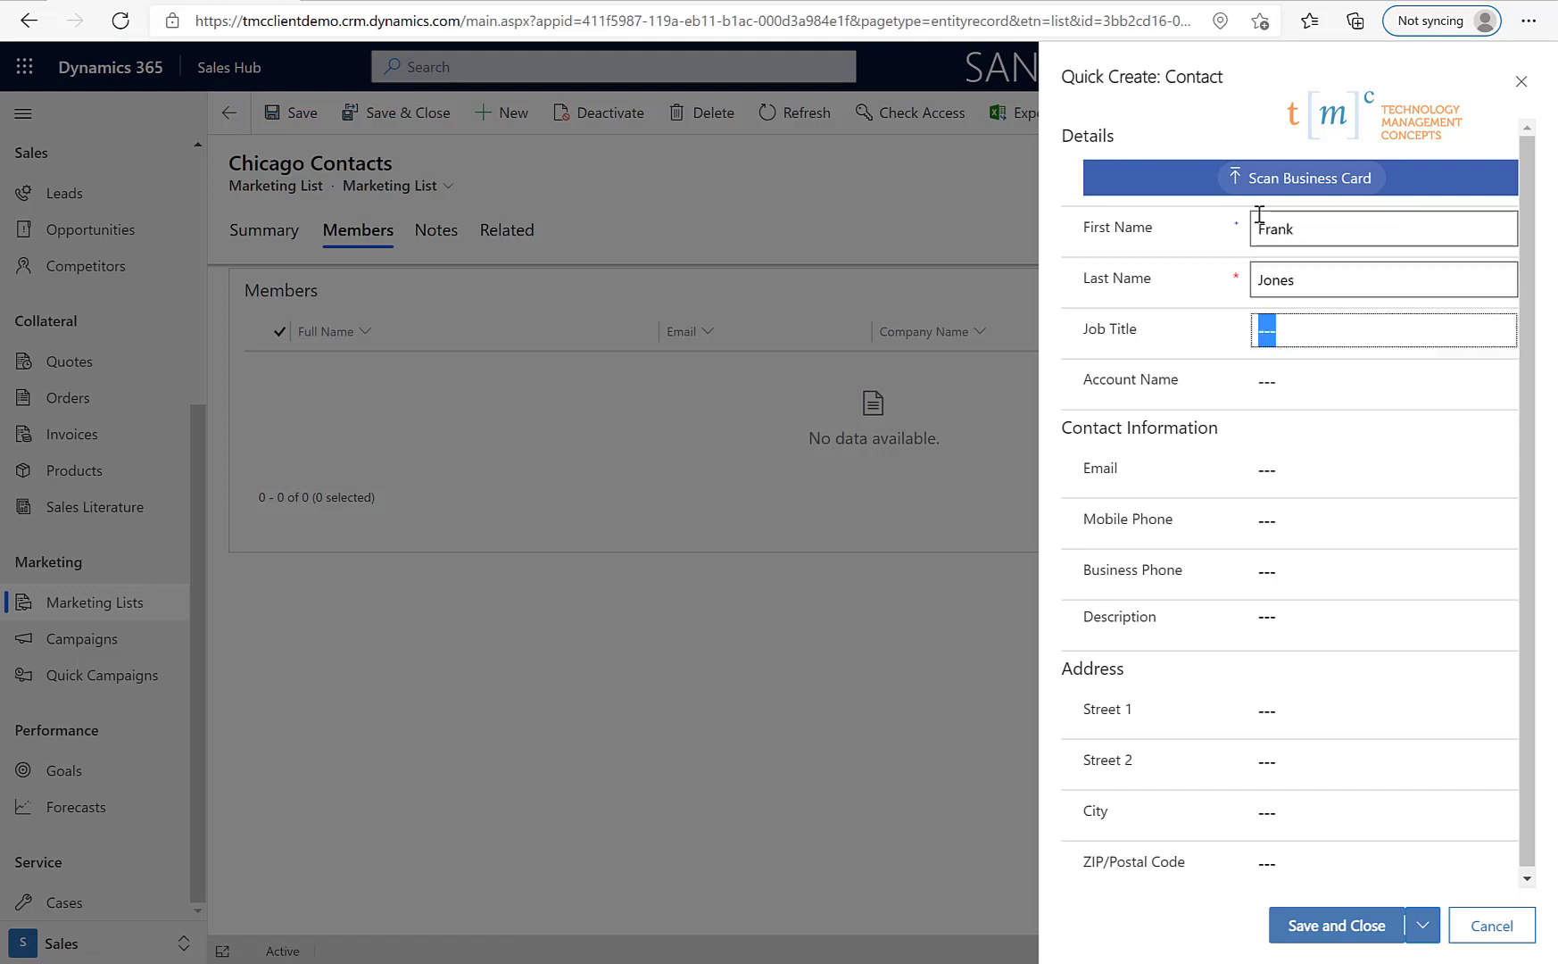
{"action": "key", "text": "Tab"}
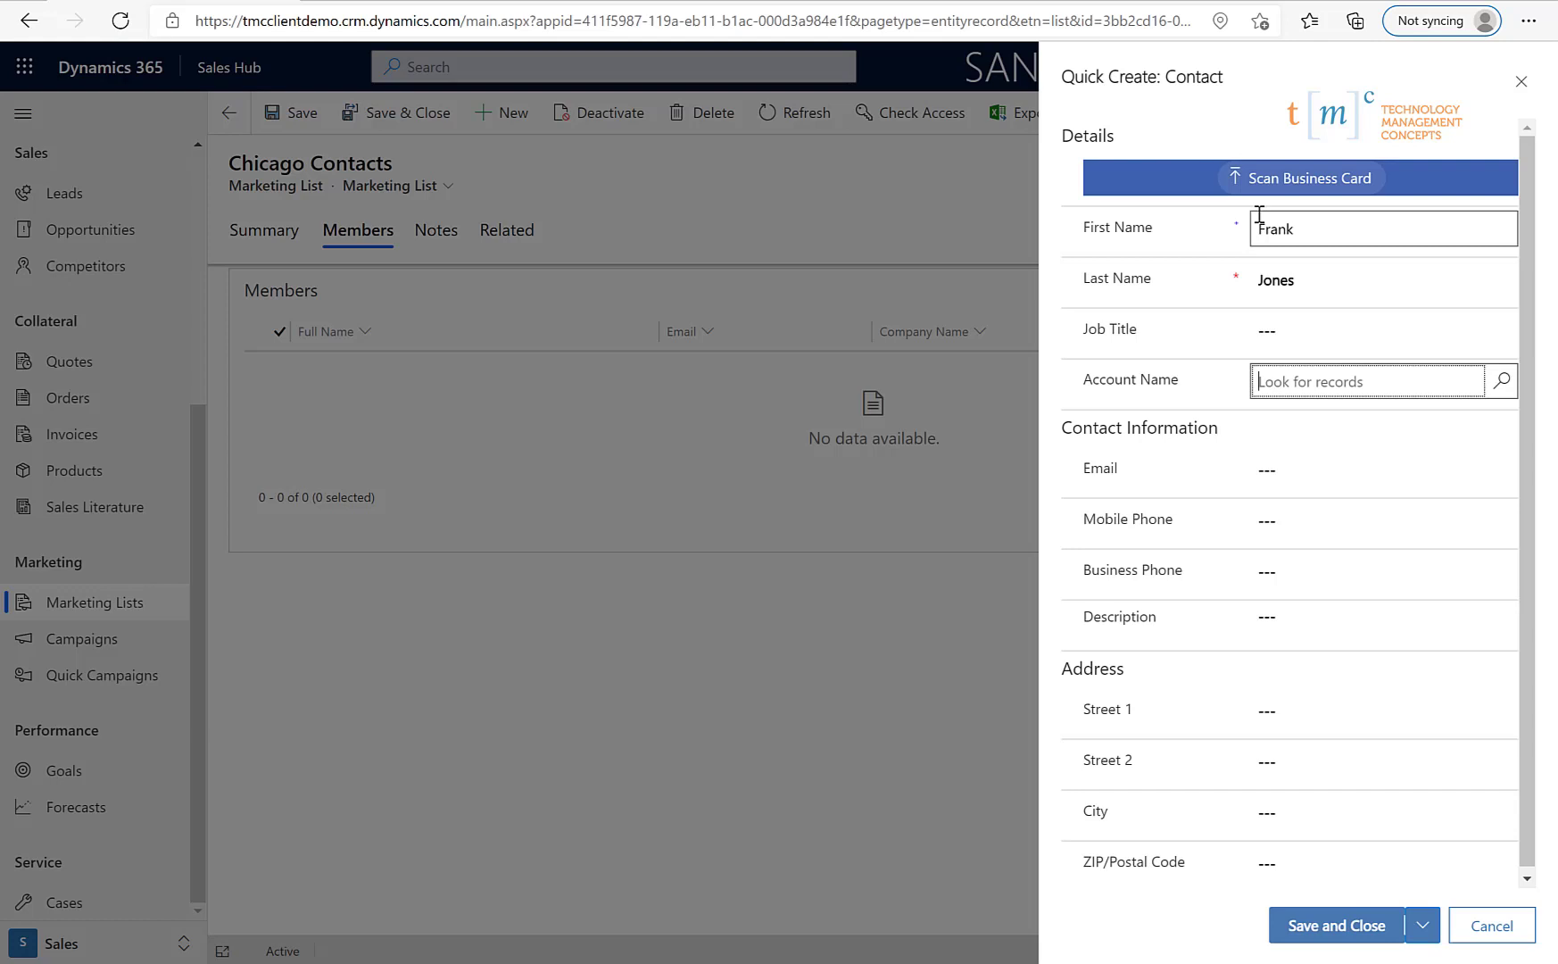
{"action": "key", "text": "Tab"}
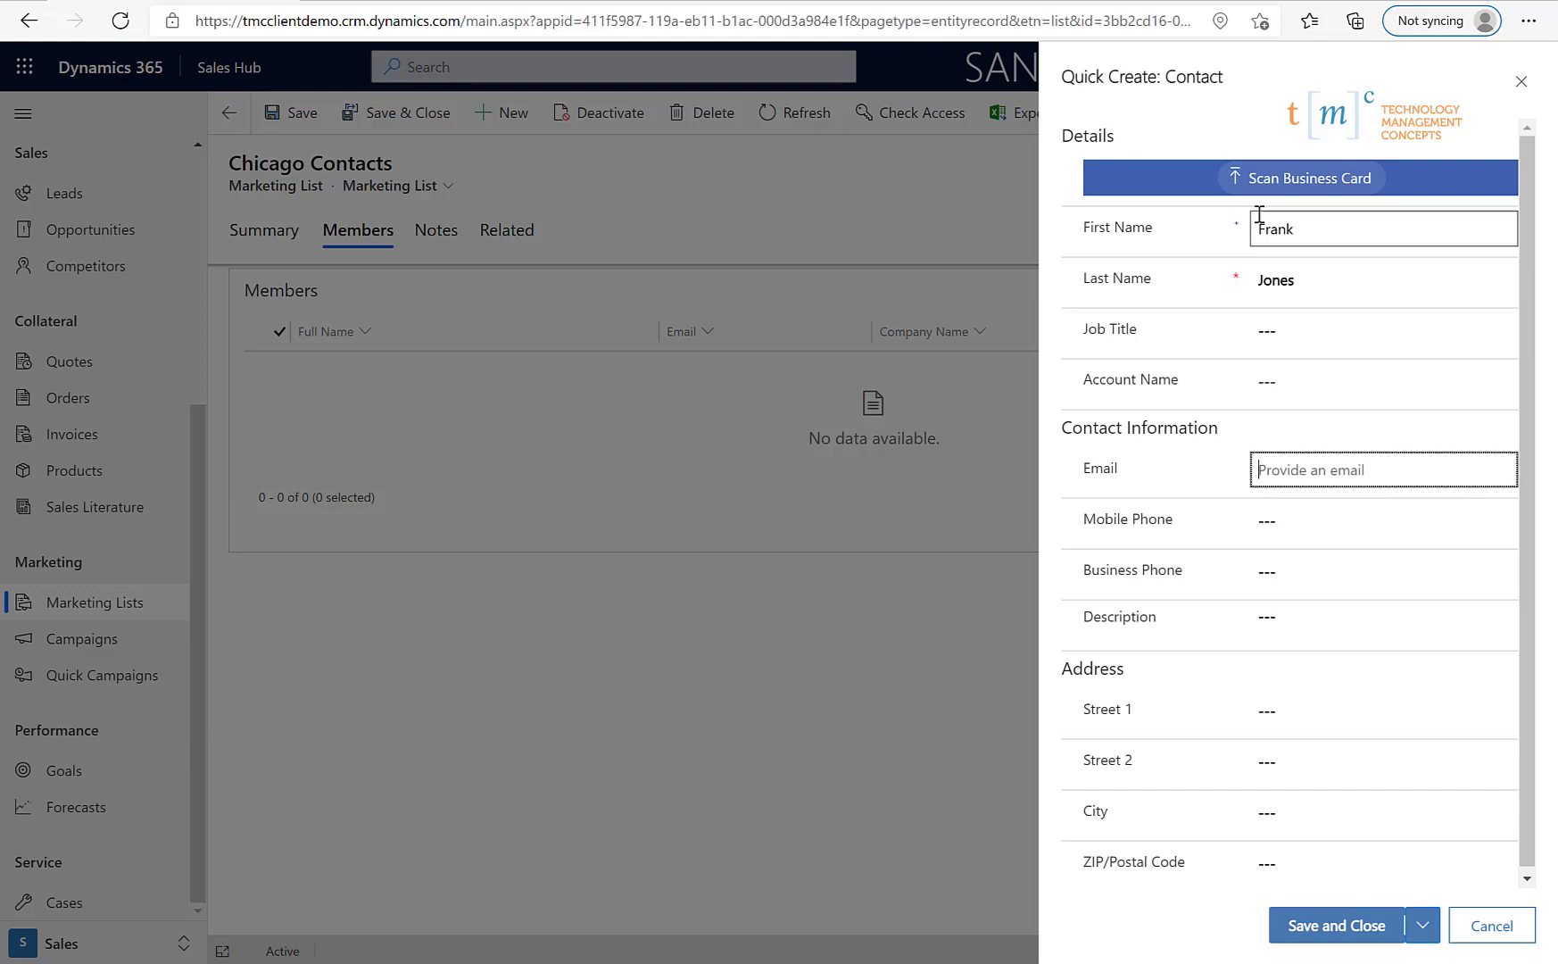
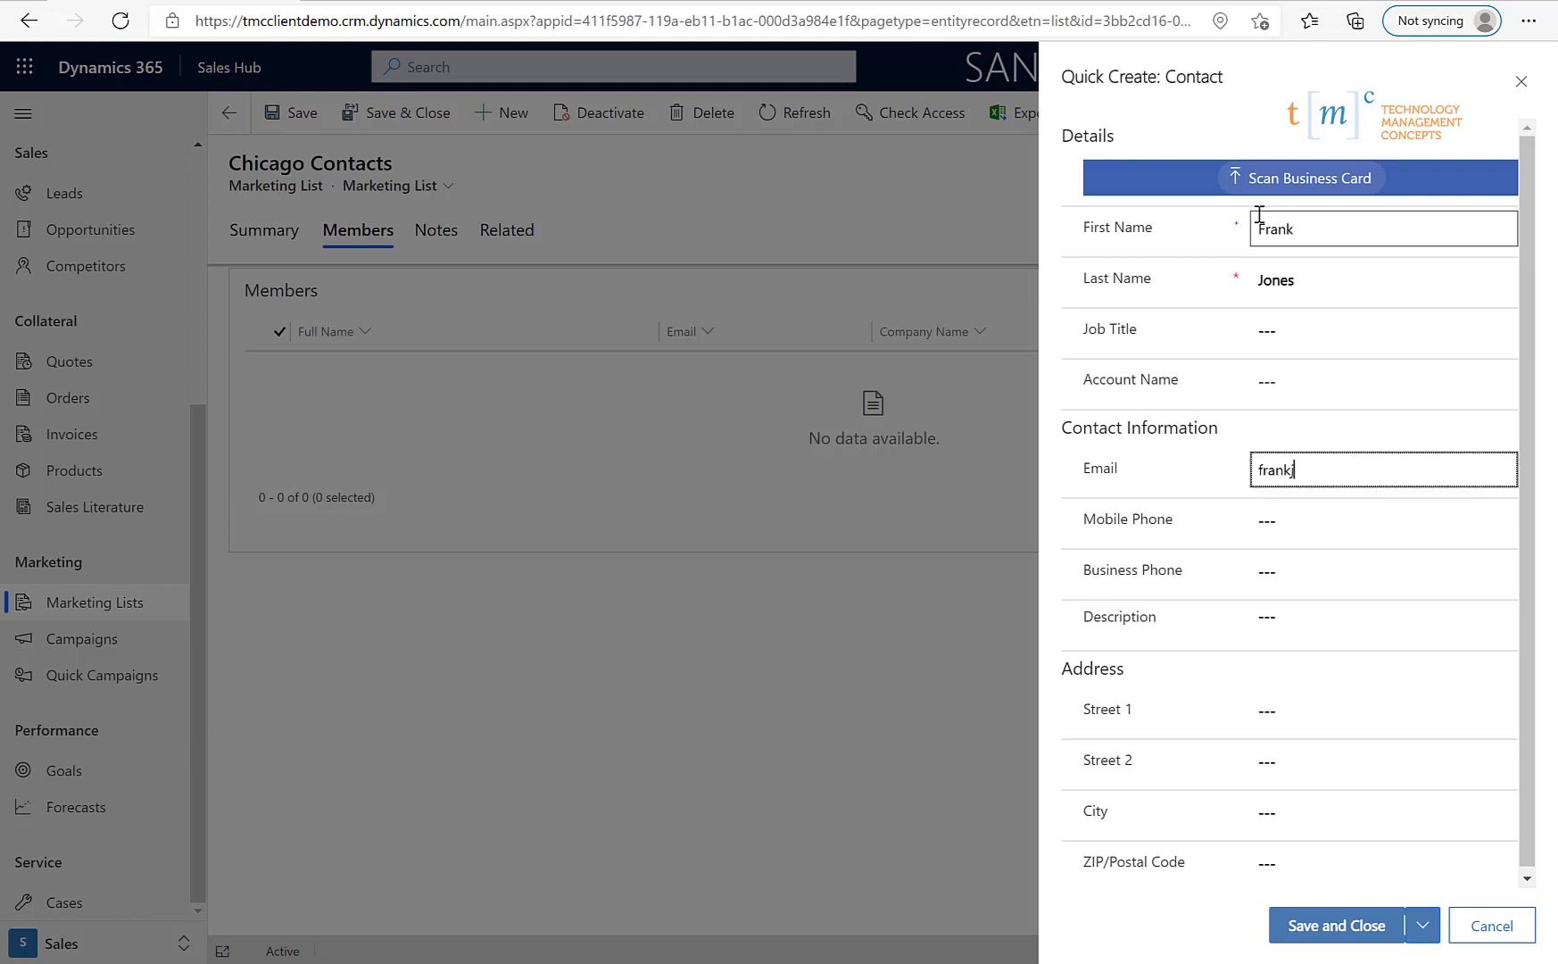
{"action": "key", "text": "Tab"}
{"action": "key", "text": "Tab"}
{"action": "key", "text": "Tab"}
{"action": "key", "text": "Tab"}
{"action": "key", "text": "Tab"}
{"action": "key", "text": "Tab"}
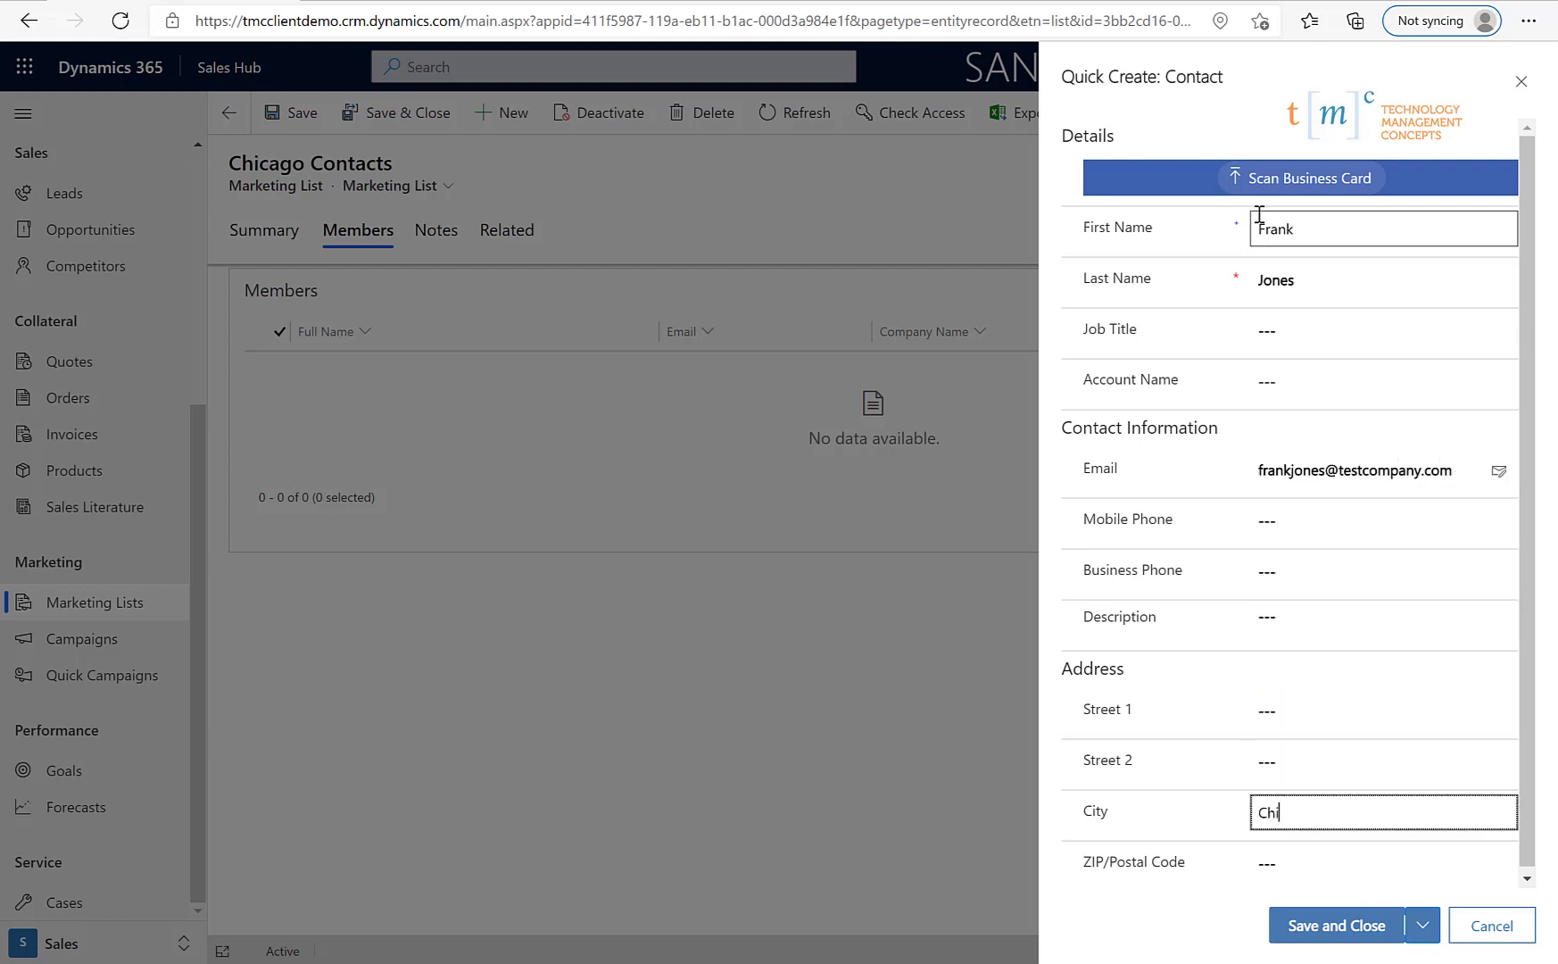
- Save and close the new contact, then go back to Marketing Lists
{"action": "left_click", "coordinate": [1347, 928]}
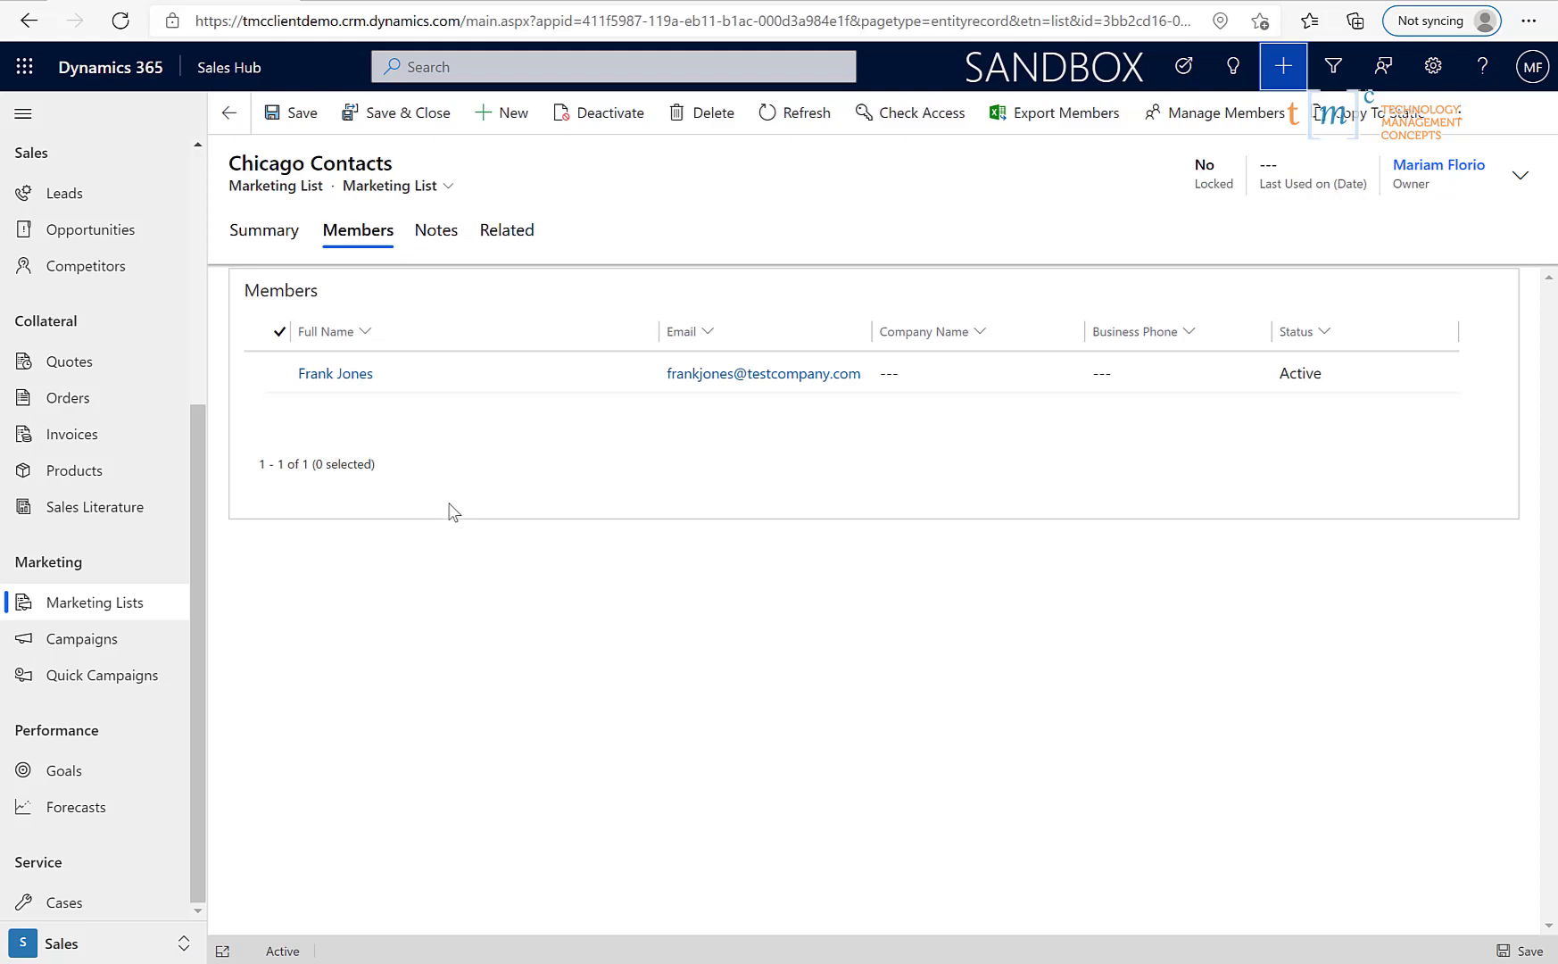
{"action": "left_click", "coordinate": [135, 603]}
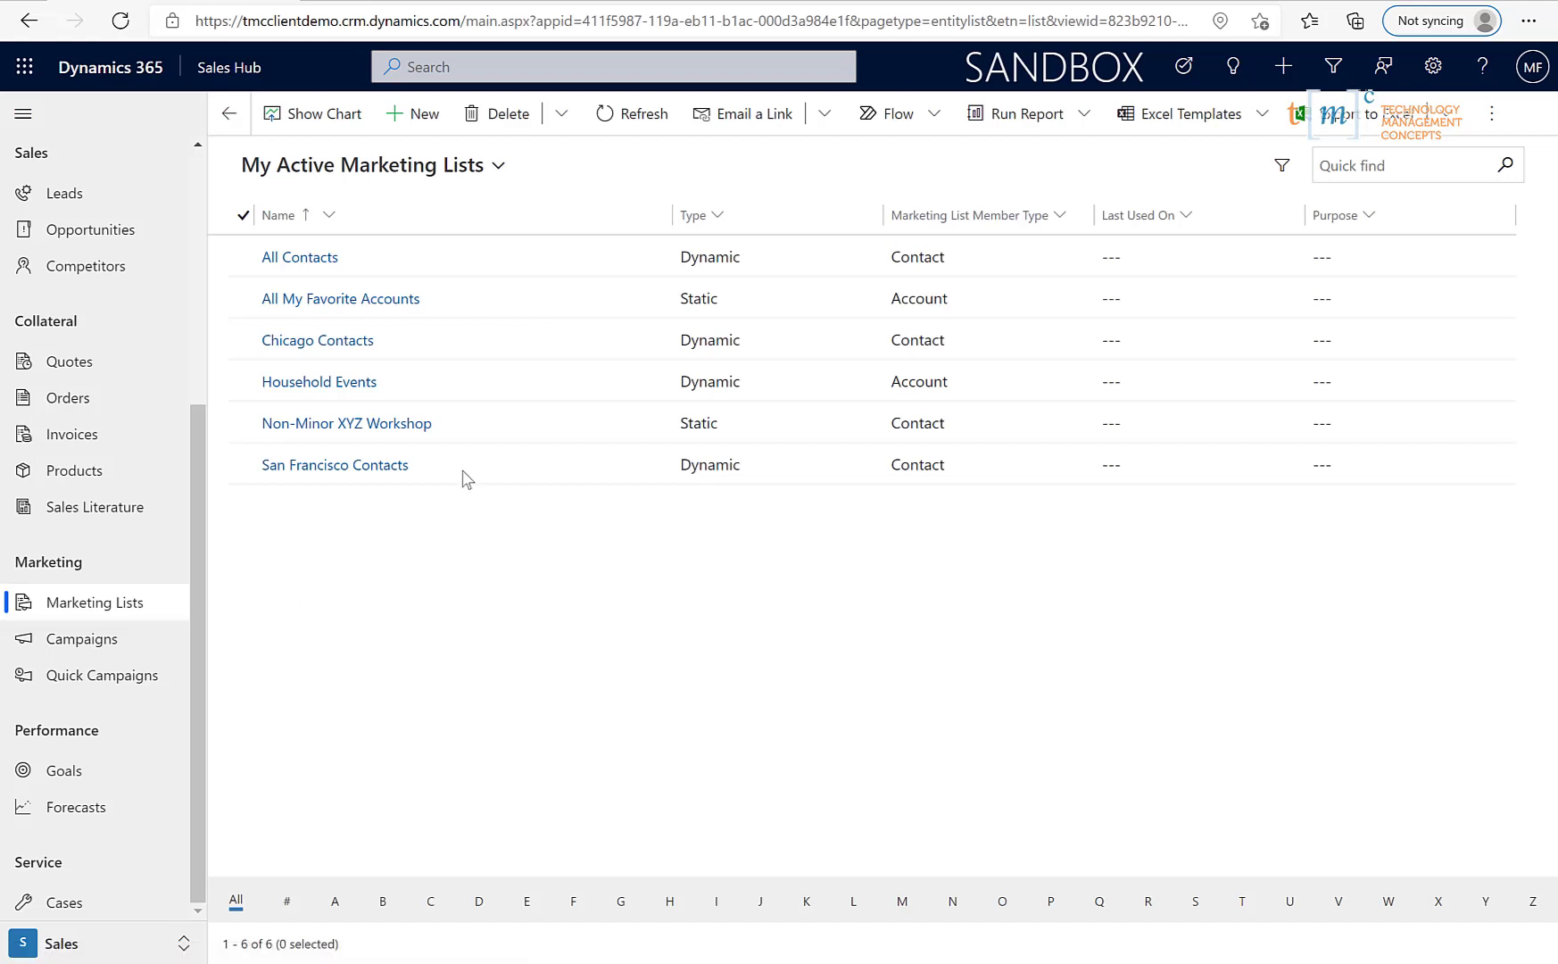
- Create a static marketing list named 'My Top Contacts' targeted at Contact and save it
{"action": "left_click", "coordinate": [422, 116]}
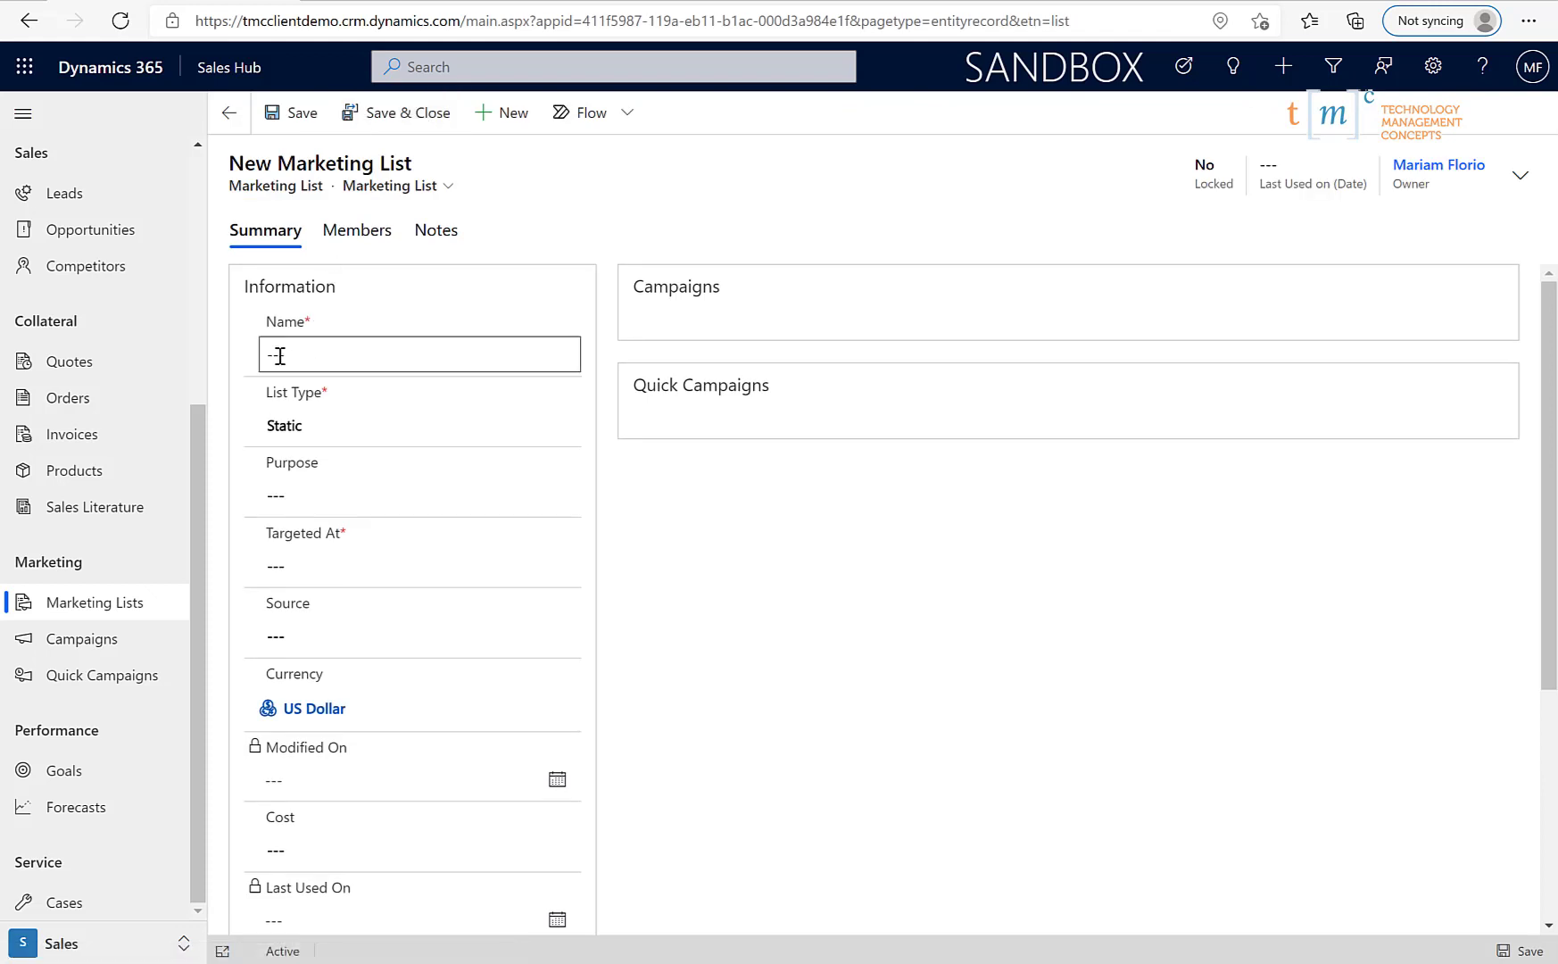
{"action": "left_click", "coordinate": [279, 355]}
{"action": "type", "text": "My"}
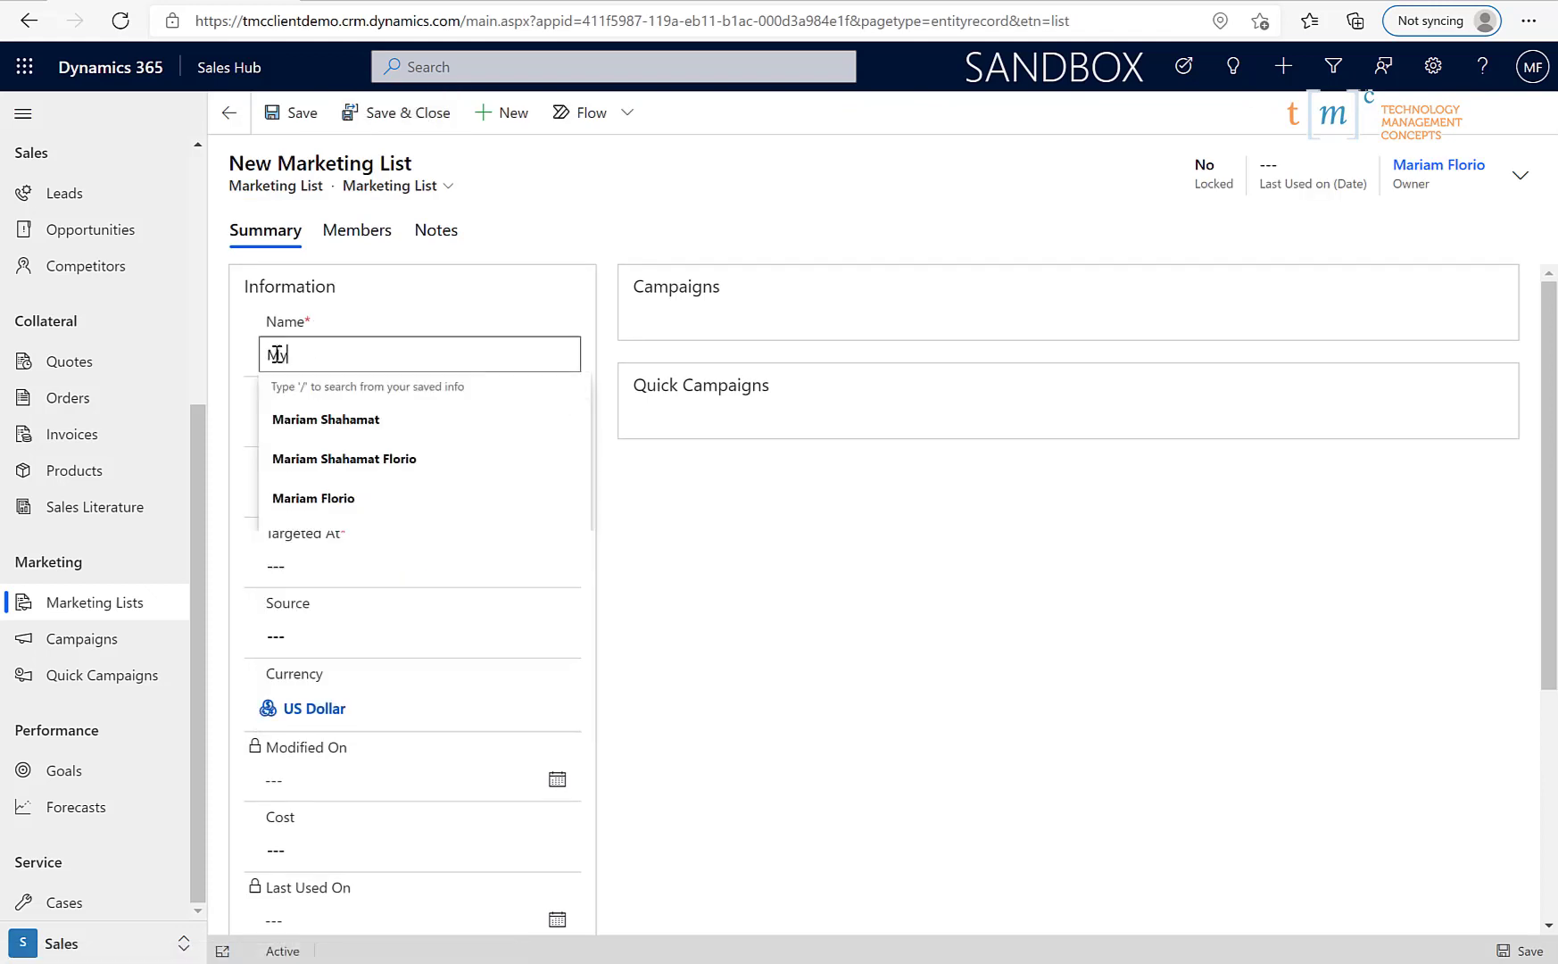
{"action": "type", "text": " Top Contacts"}
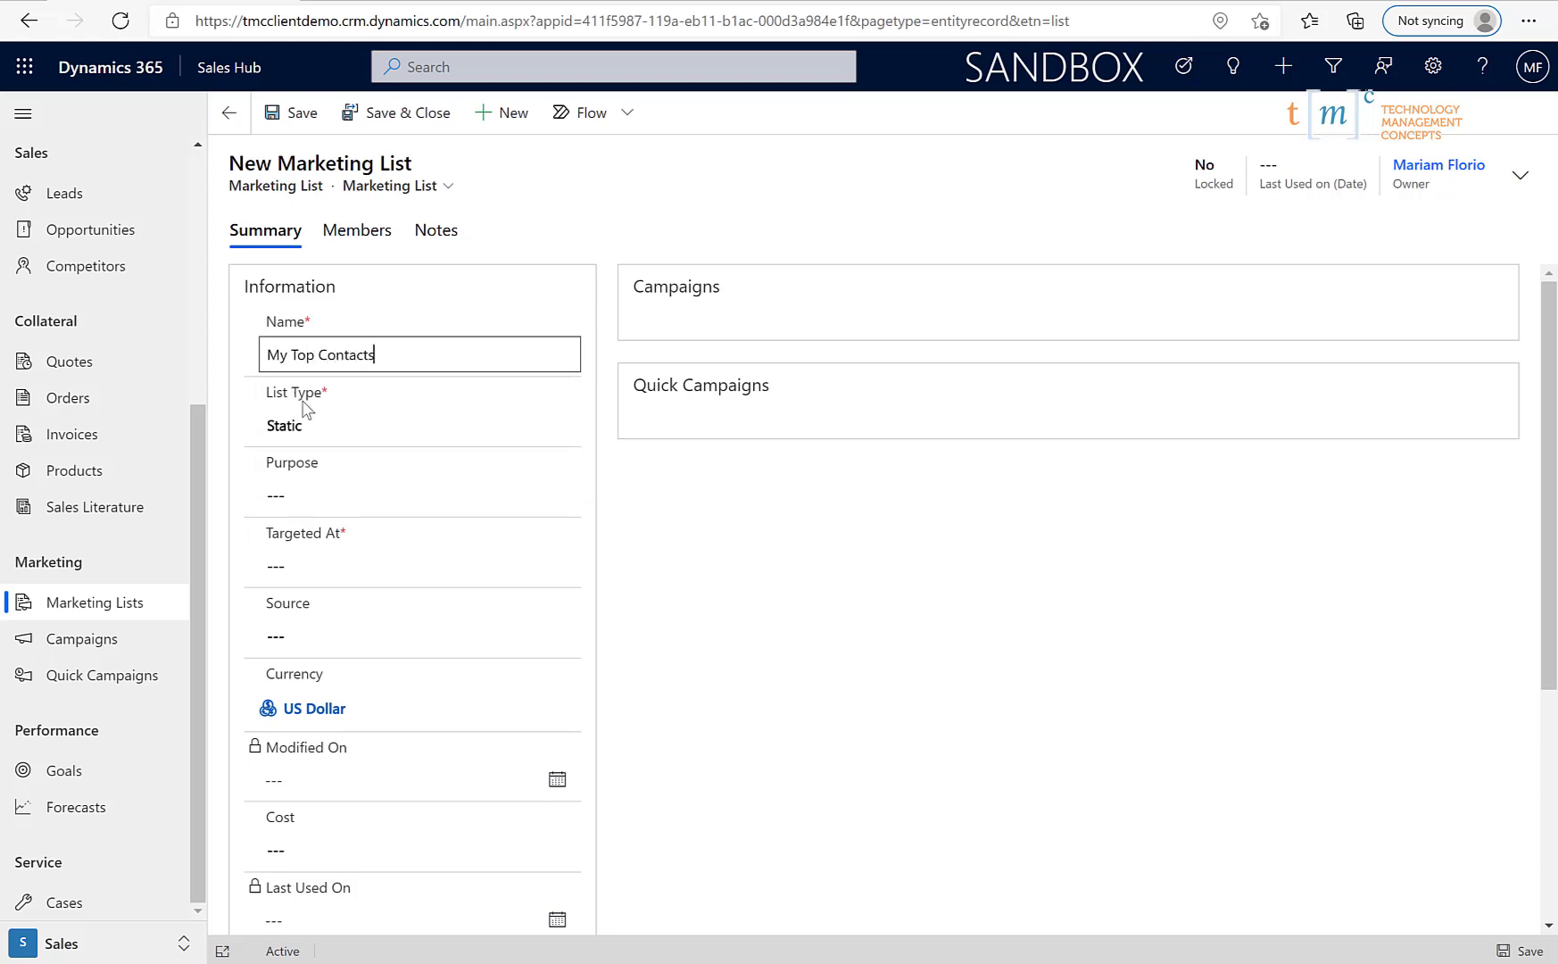
{"action": "left_click", "coordinate": [303, 564]}
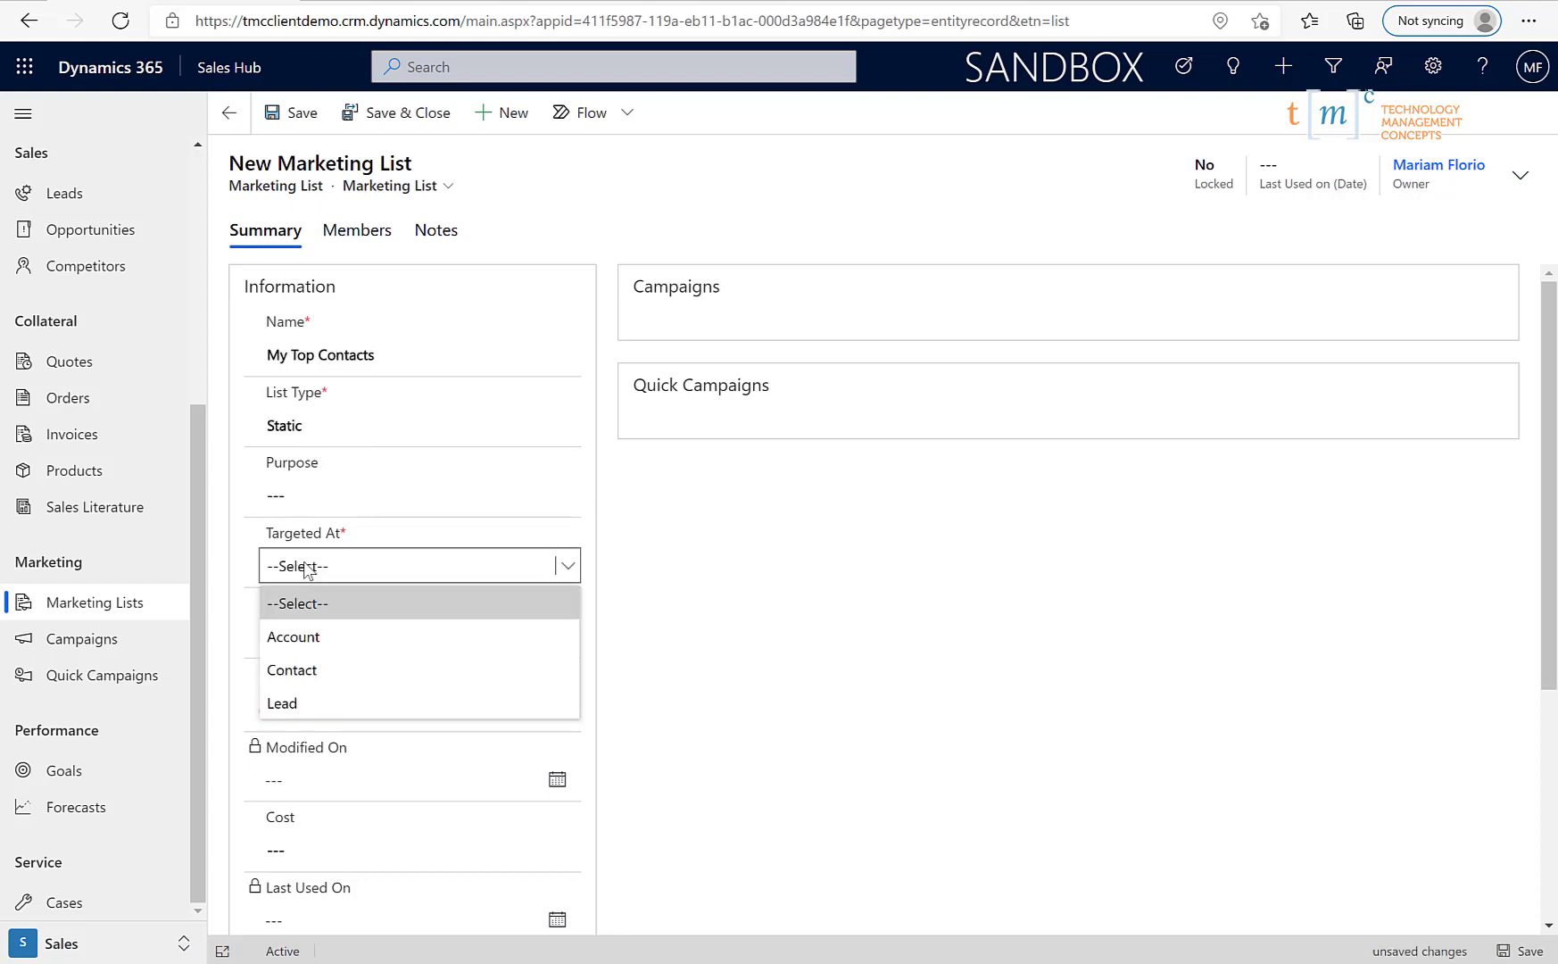
{"action": "left_click", "coordinate": [314, 669]}
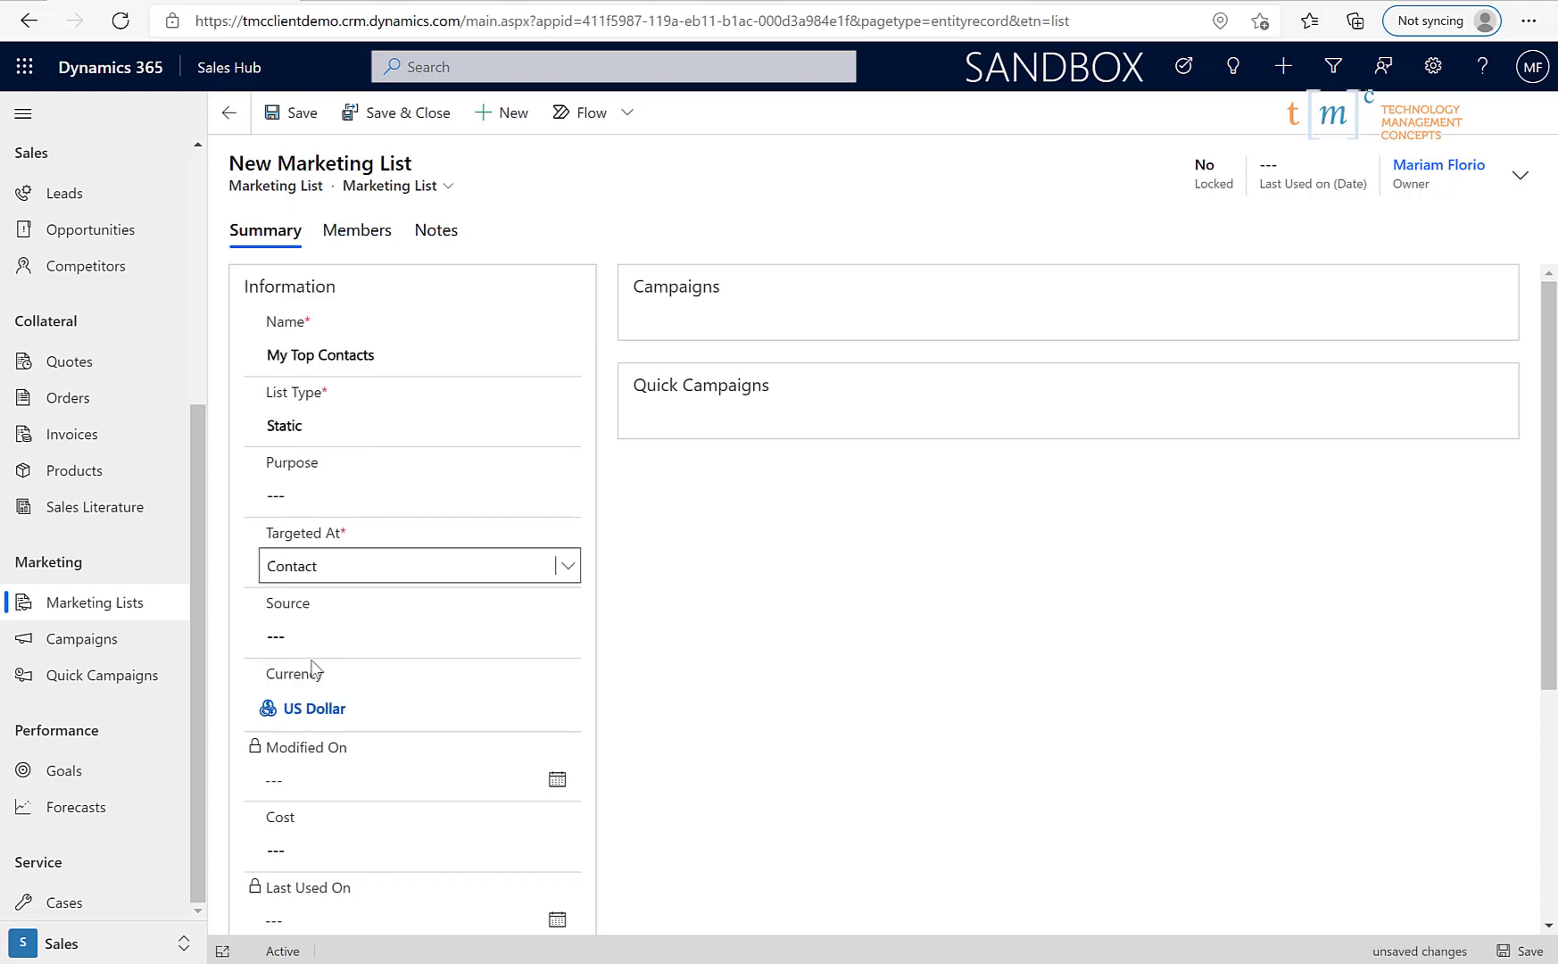
{"action": "scroll", "coordinate": [341, 835], "scroll_direction": "down", "scroll_amount": 4}
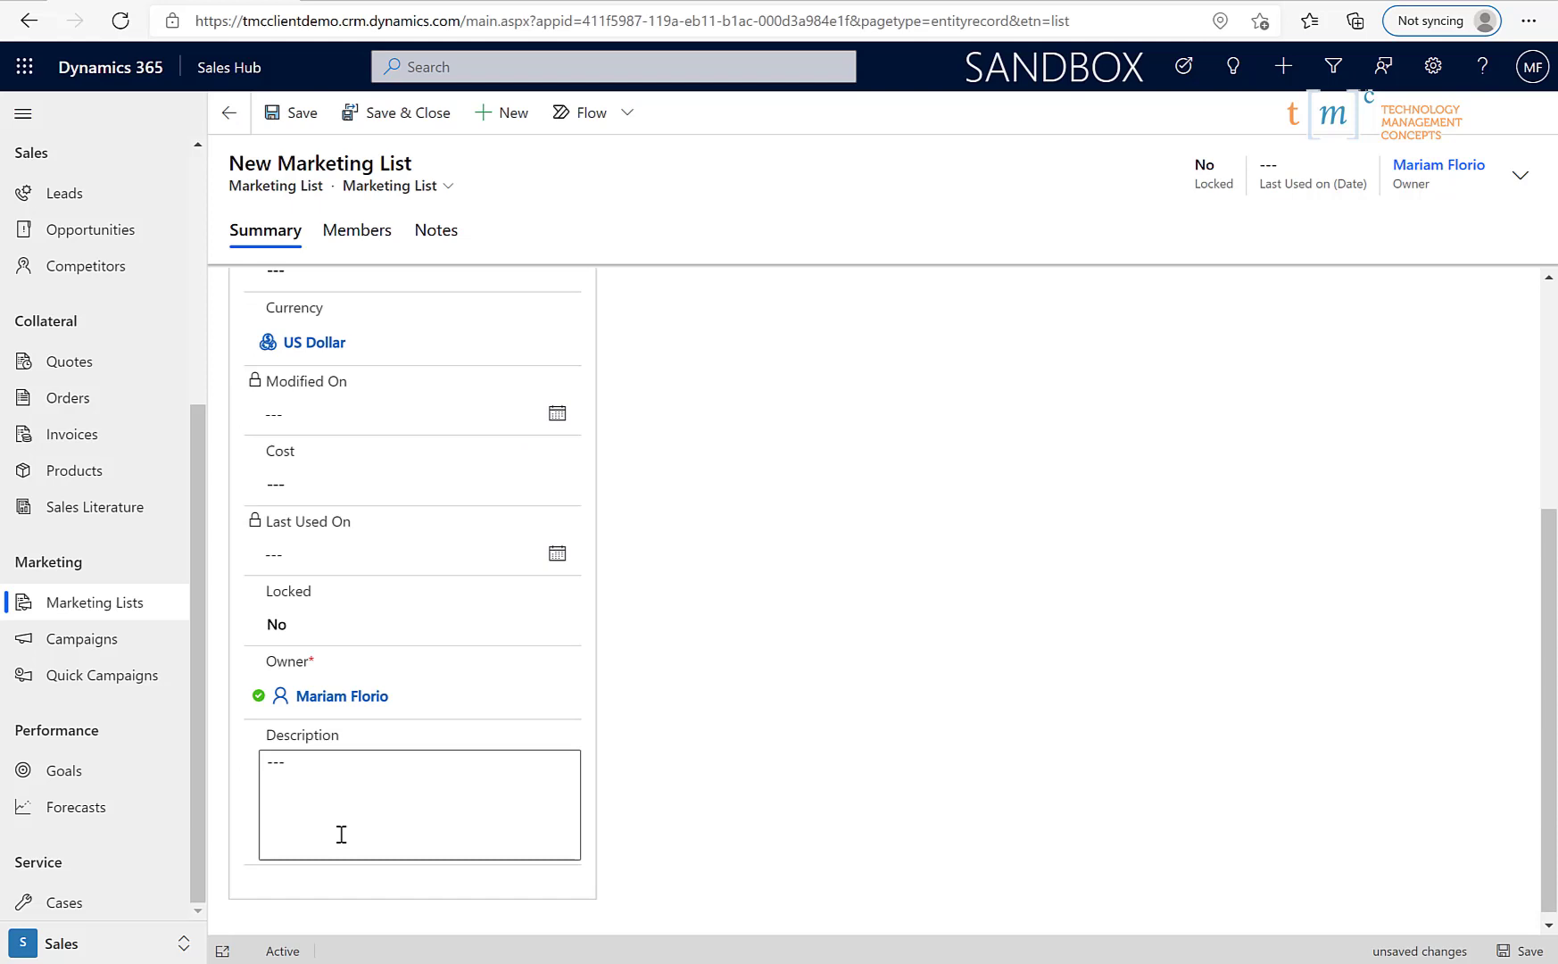
{"action": "scroll", "coordinate": [341, 831], "scroll_direction": "up", "scroll_amount": 4}
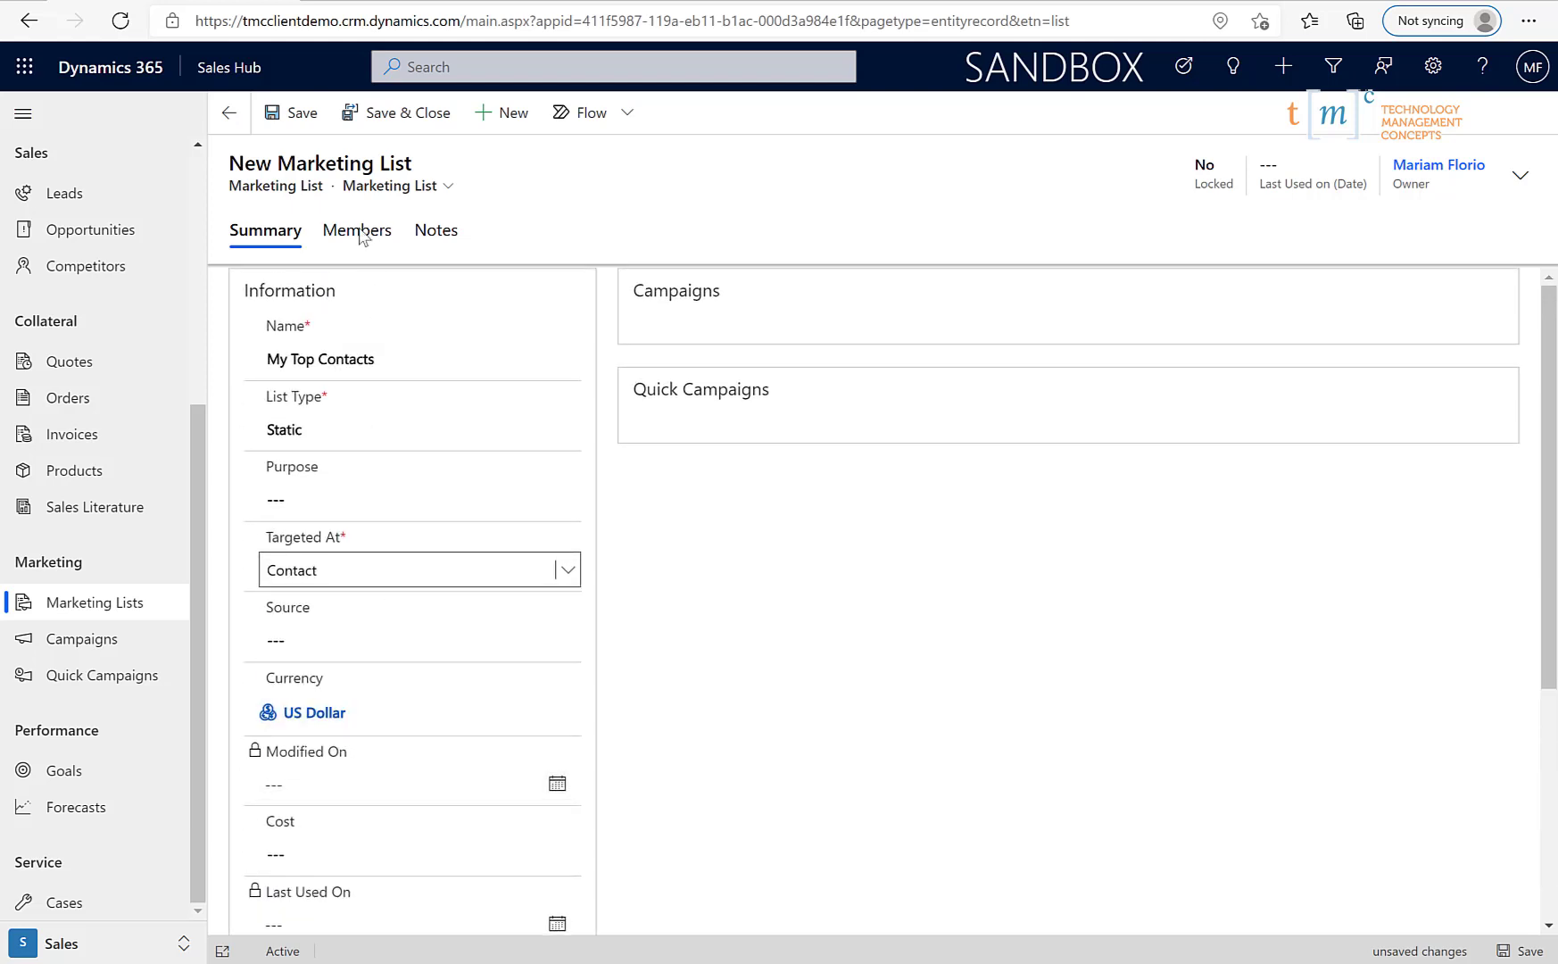
{"action": "left_click", "coordinate": [313, 120]}
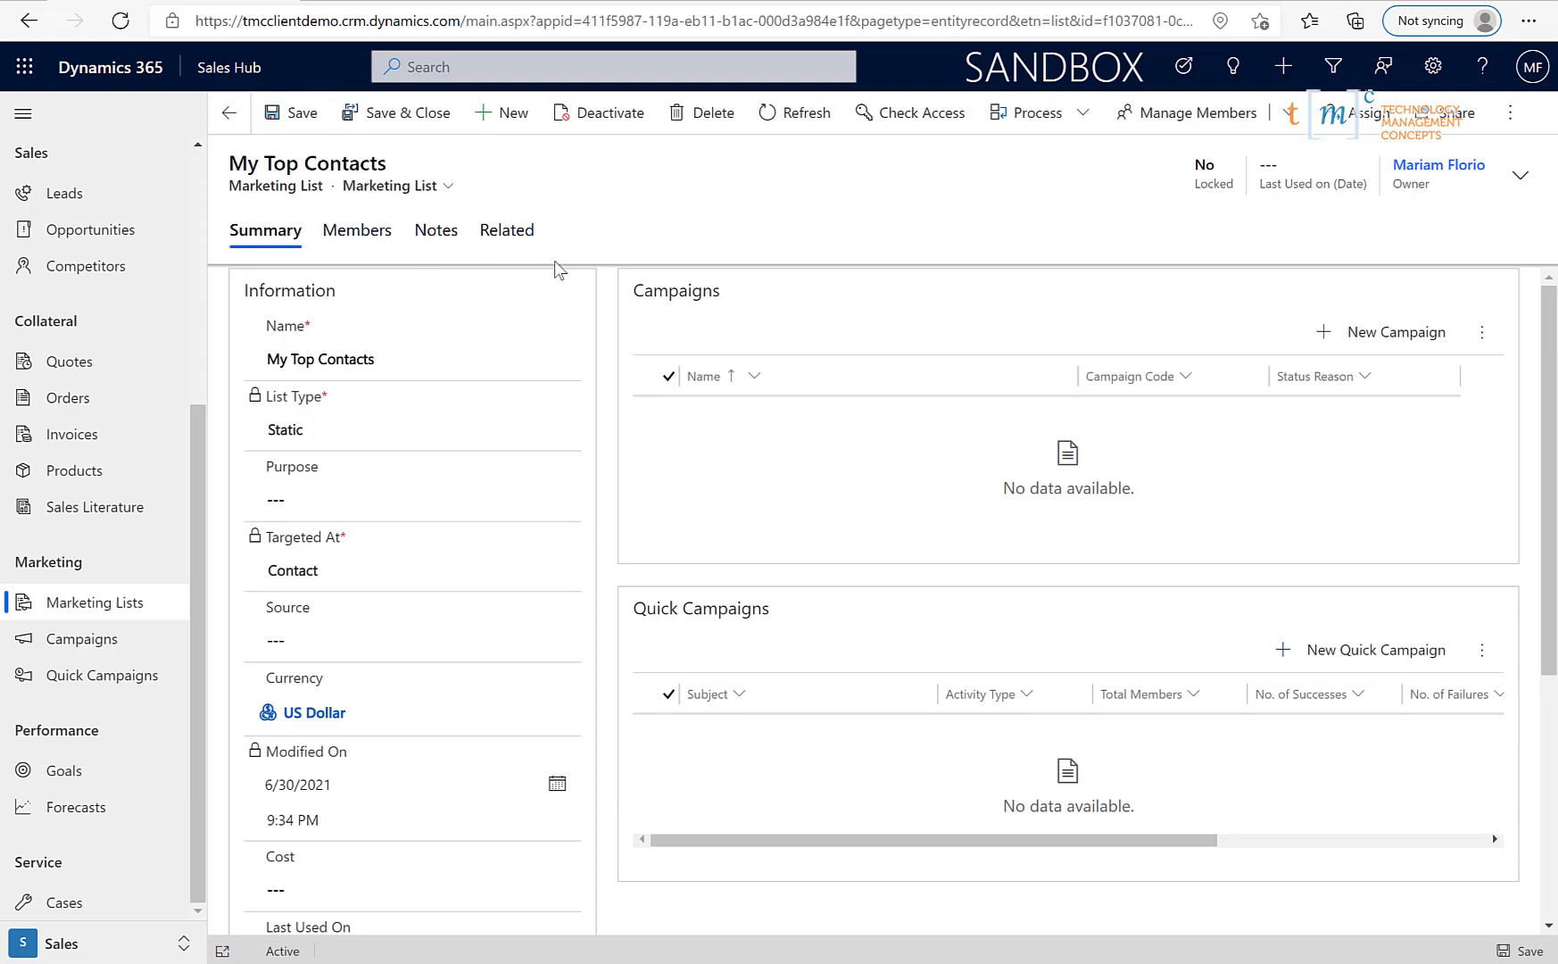
- From the Members tab, look up the newly created contact by name and add it to My Top Contacts
{"action": "left_click", "coordinate": [393, 243]}
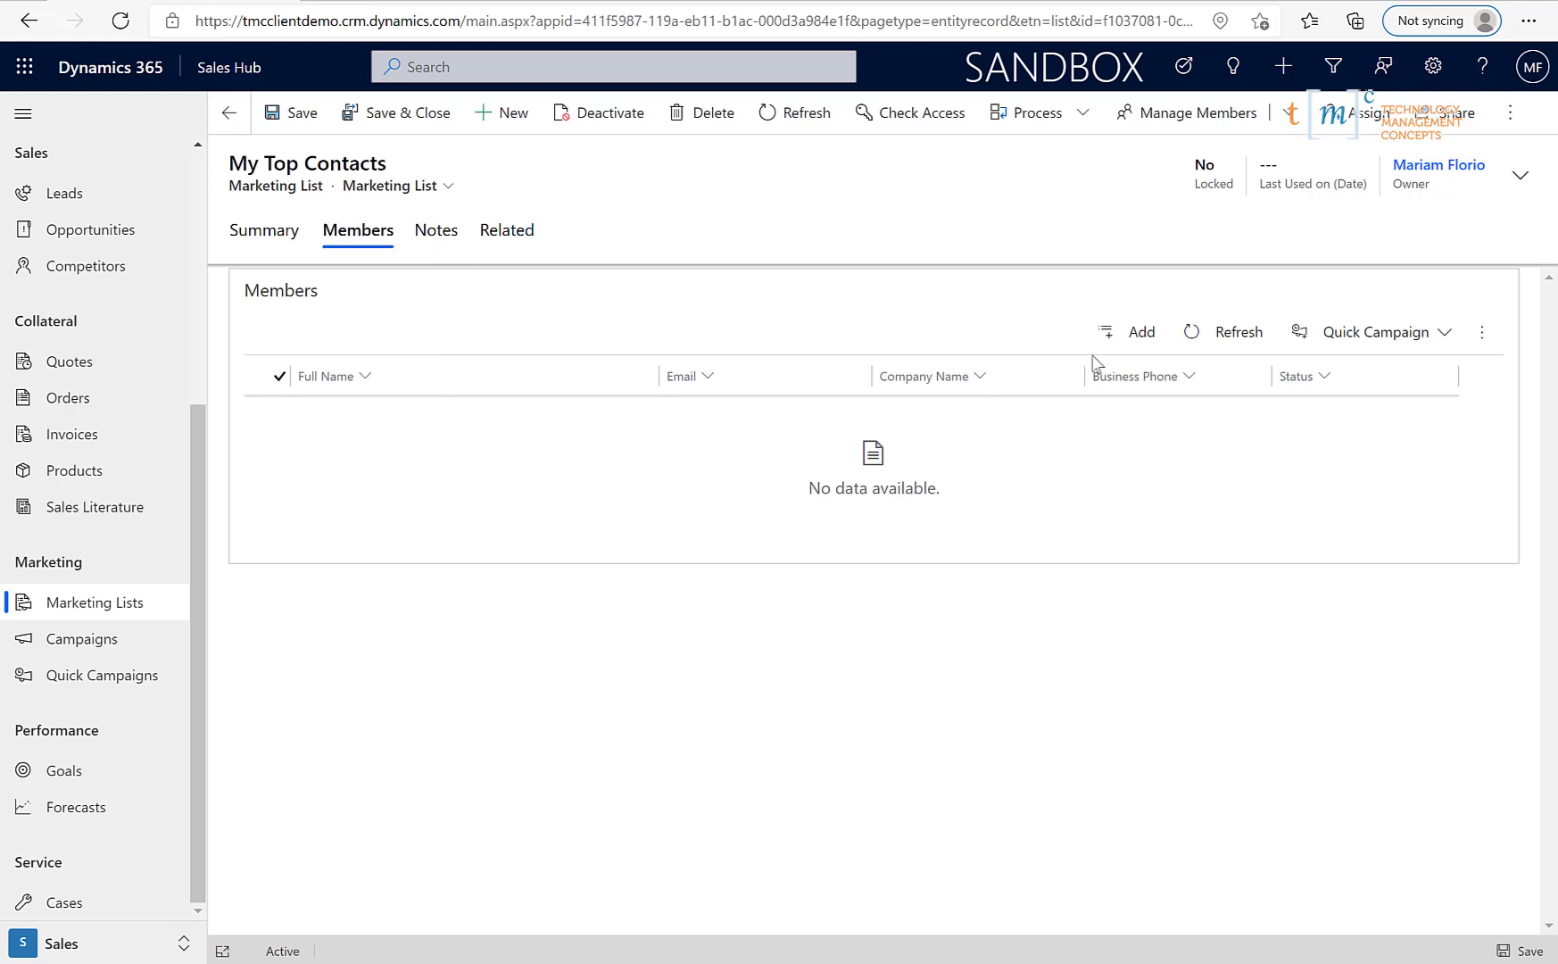
{"action": "left_click", "coordinate": [1115, 341]}
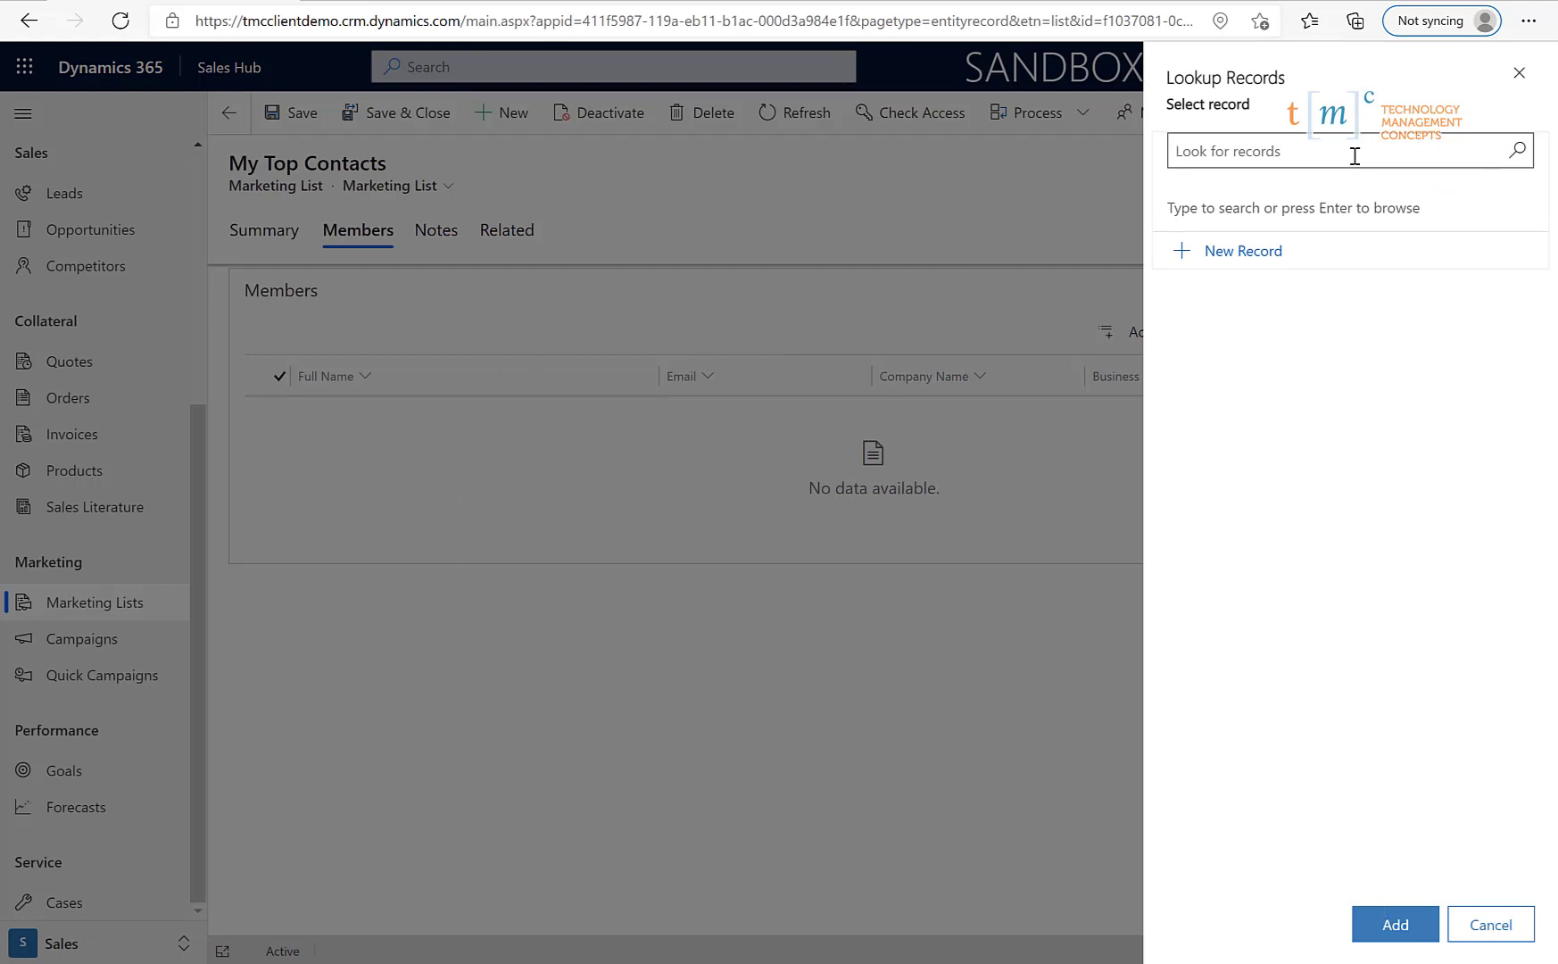
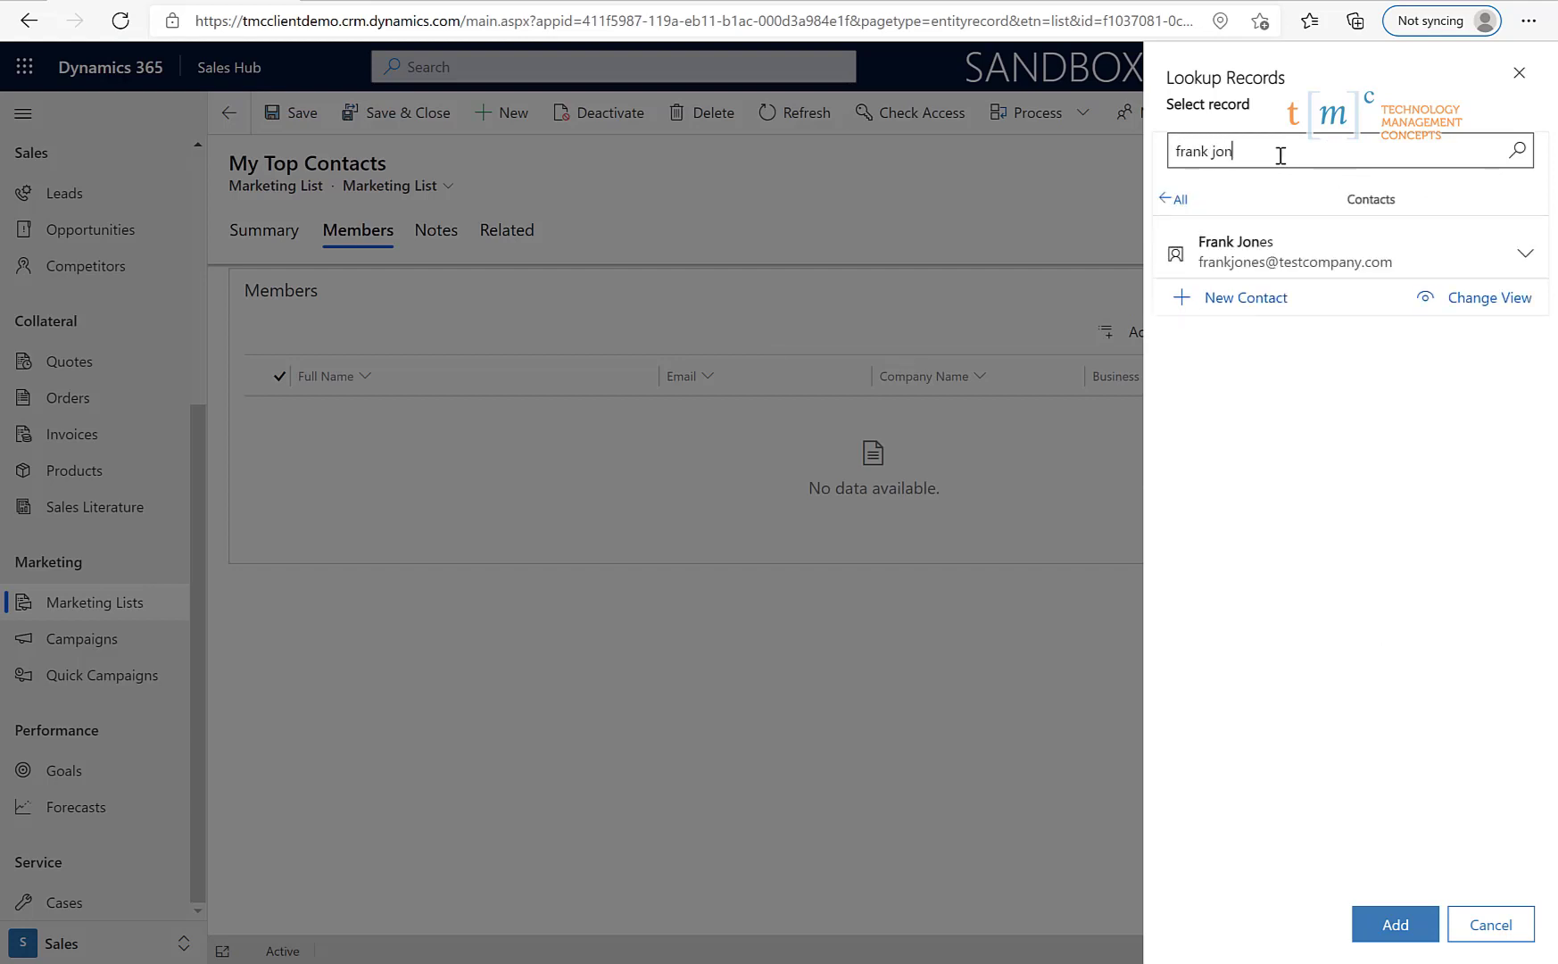
{"action": "left_click", "coordinate": [1226, 256]}
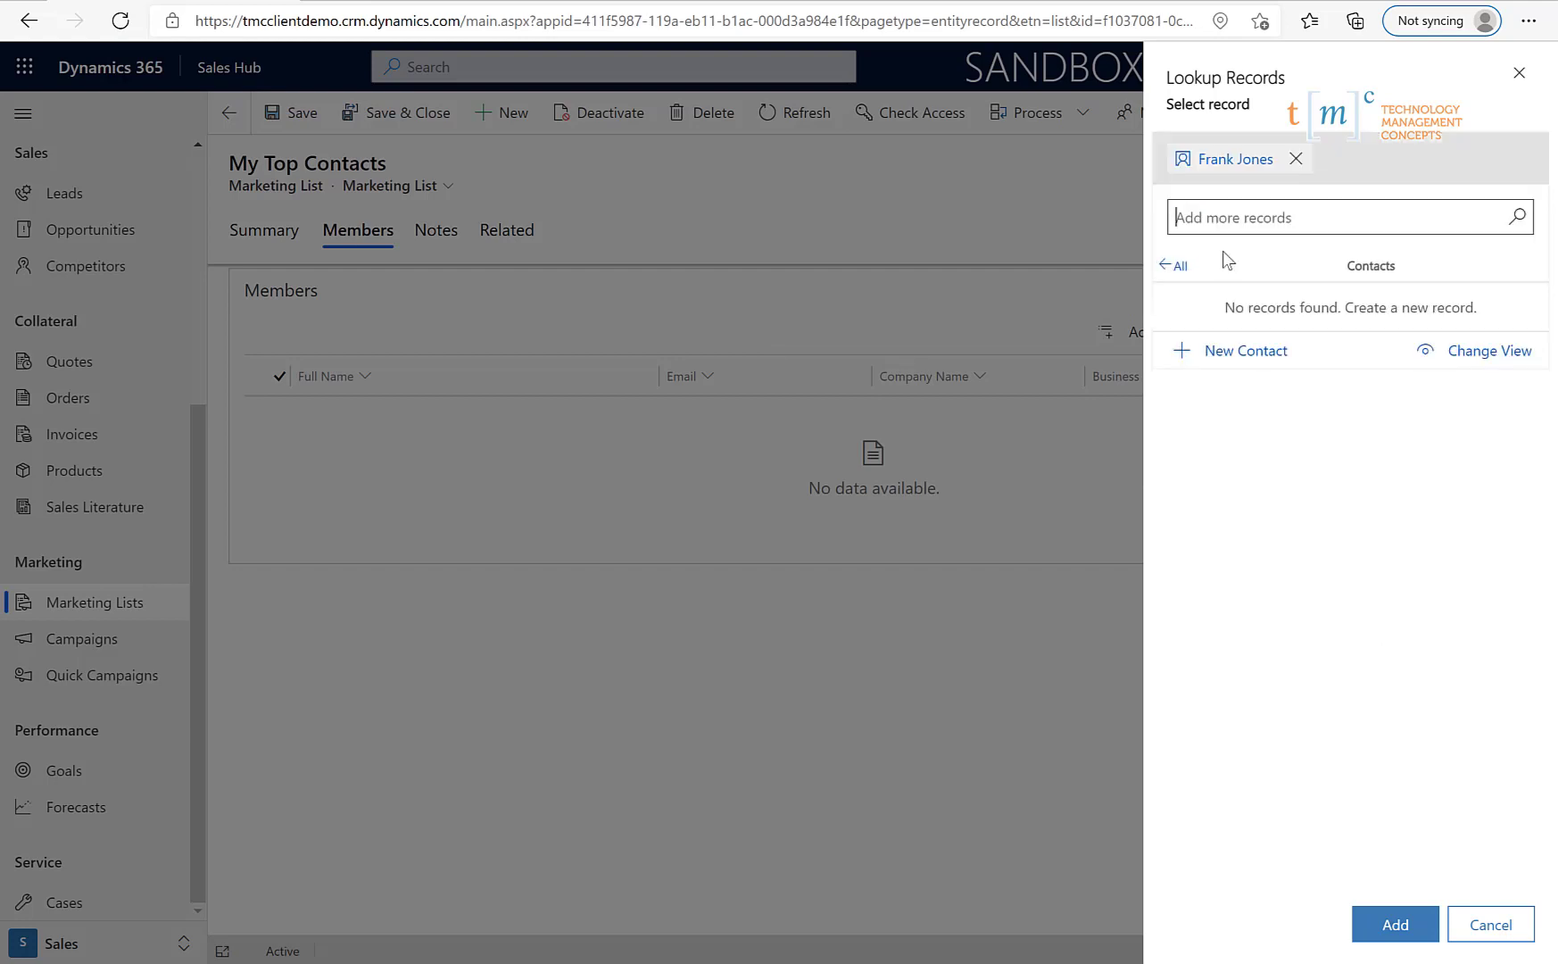
{"action": "left_click", "coordinate": [1394, 924]}
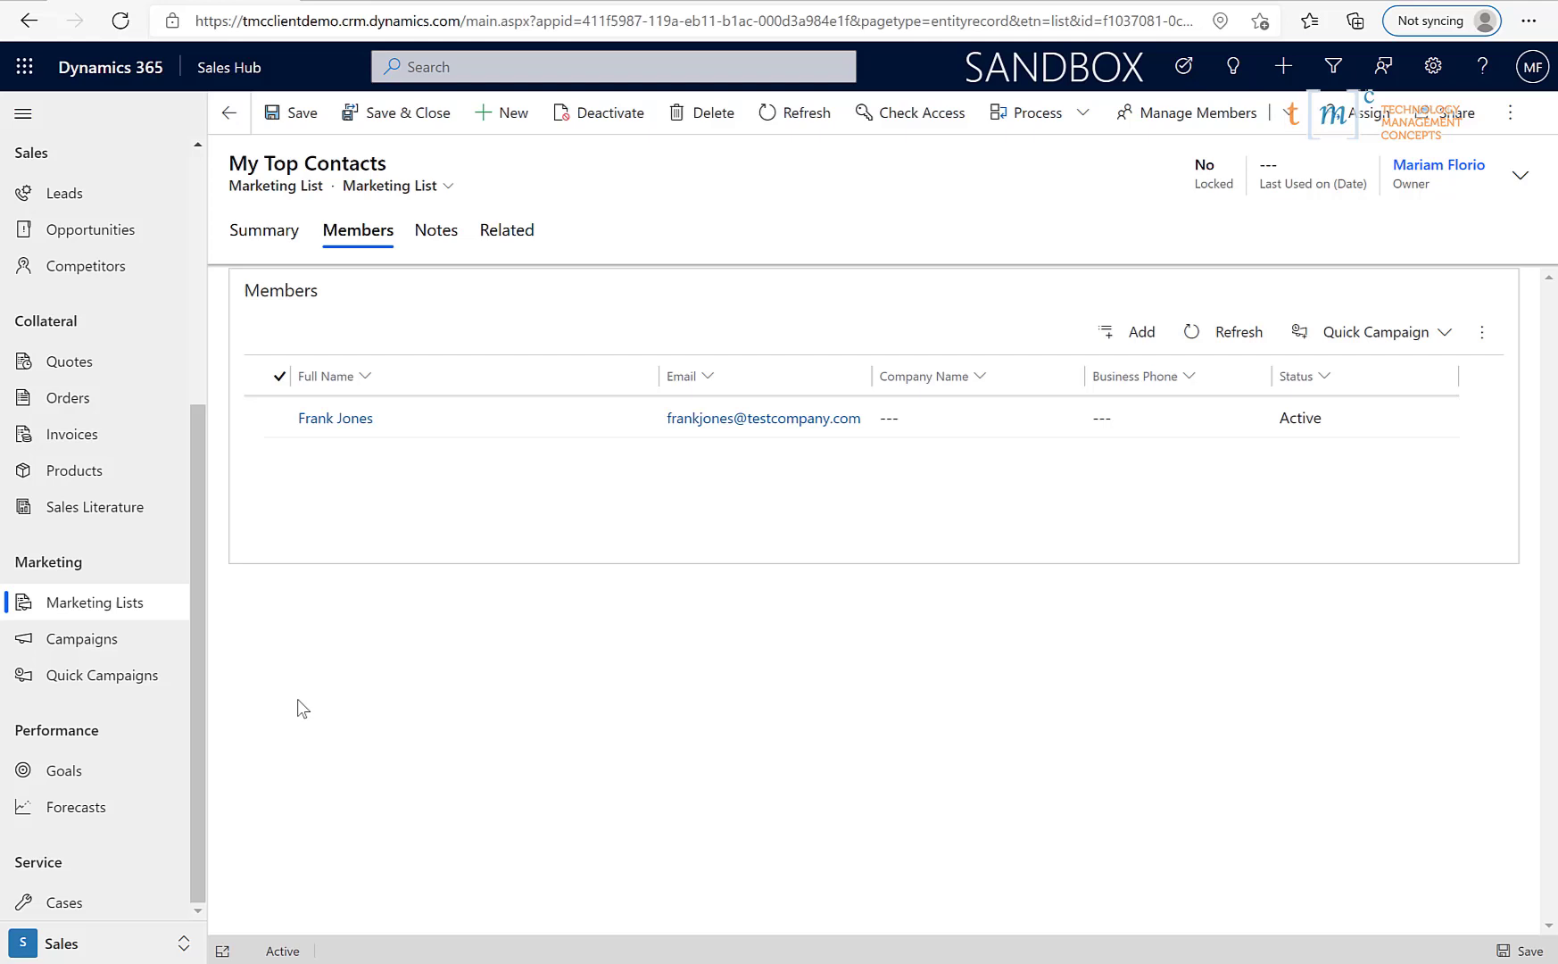
{"action": "scroll", "coordinate": [134, 625], "scroll_direction": "up", "scroll_amount": 5}
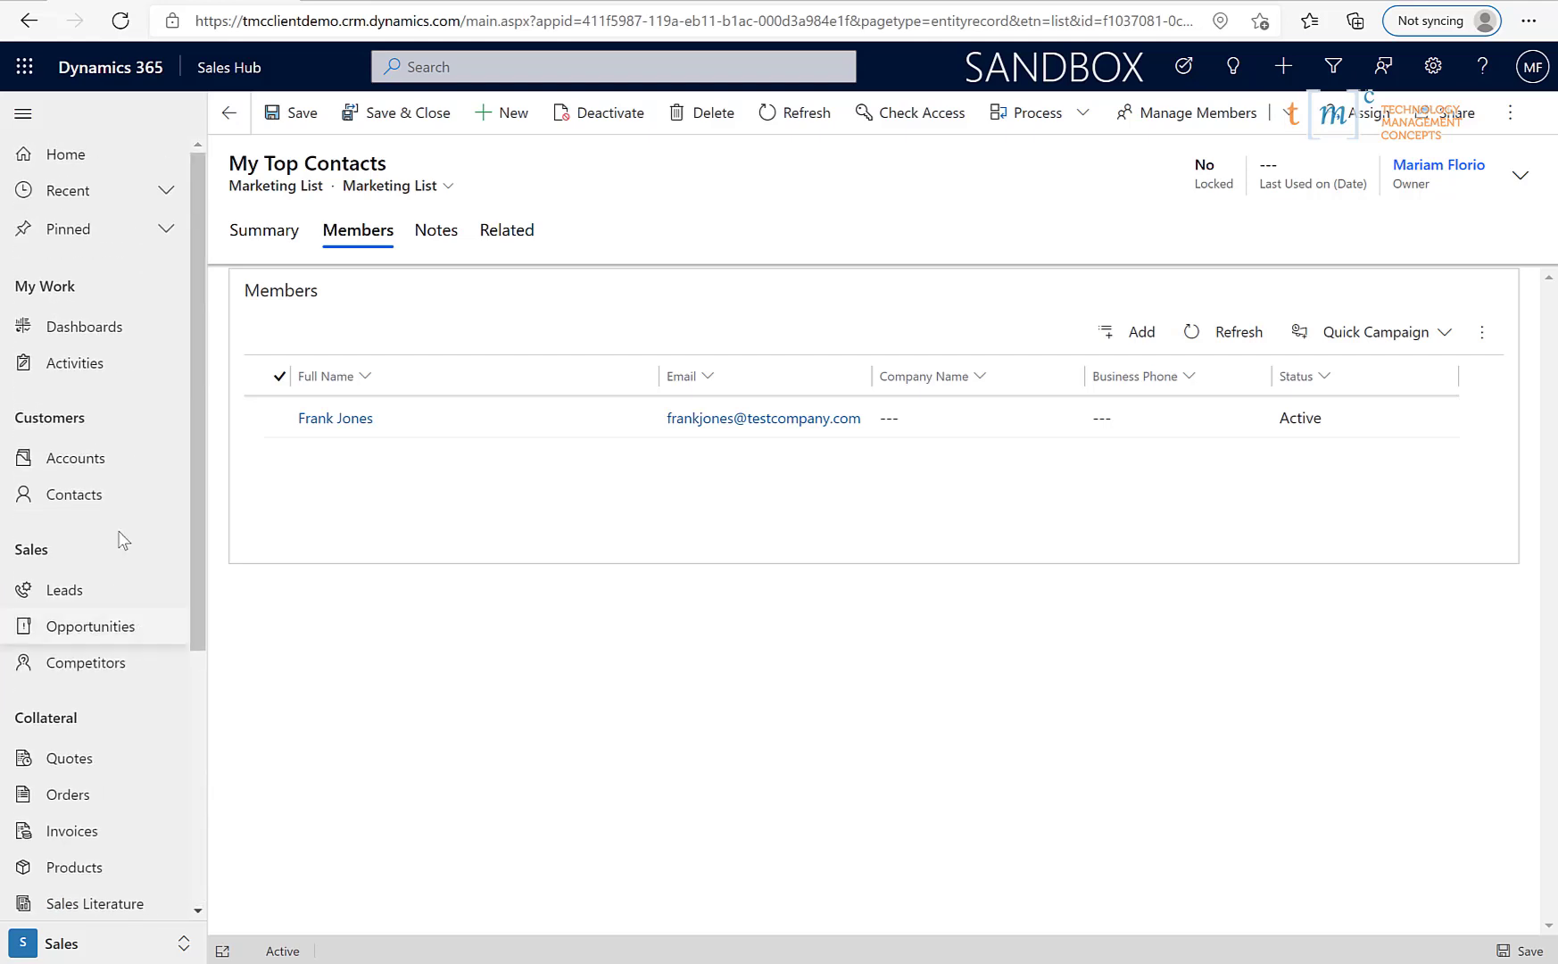
- Open the Purchasing Manager contact's record and add it to the My Top Contacts list
{"action": "left_click", "coordinate": [92, 505]}
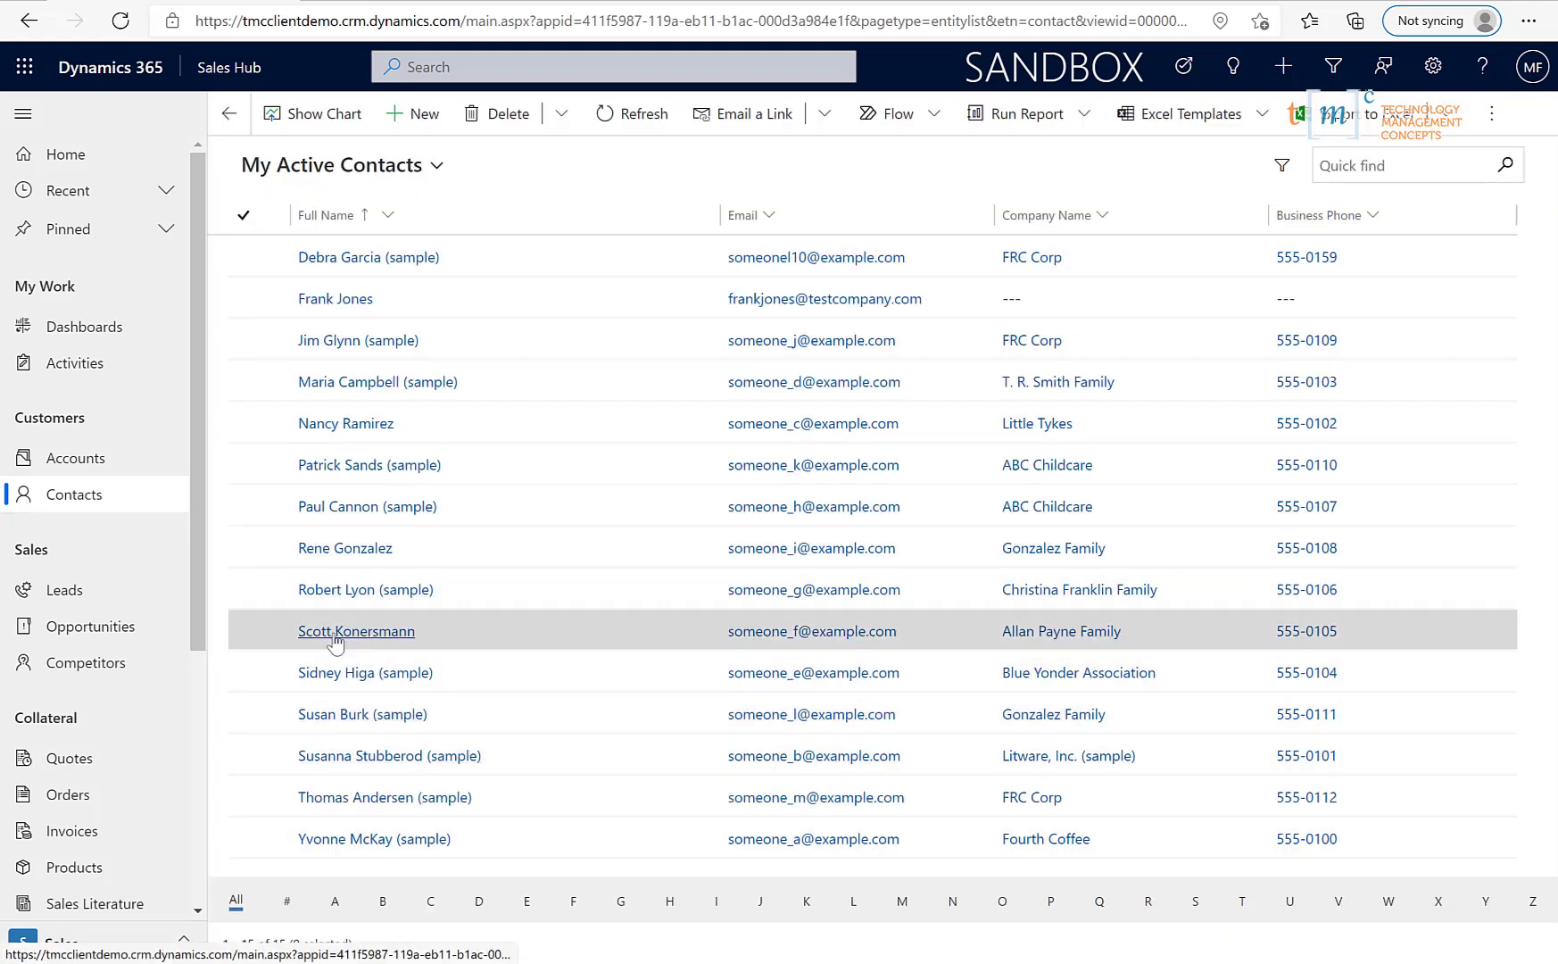
{"action": "left_click", "coordinate": [333, 632]}
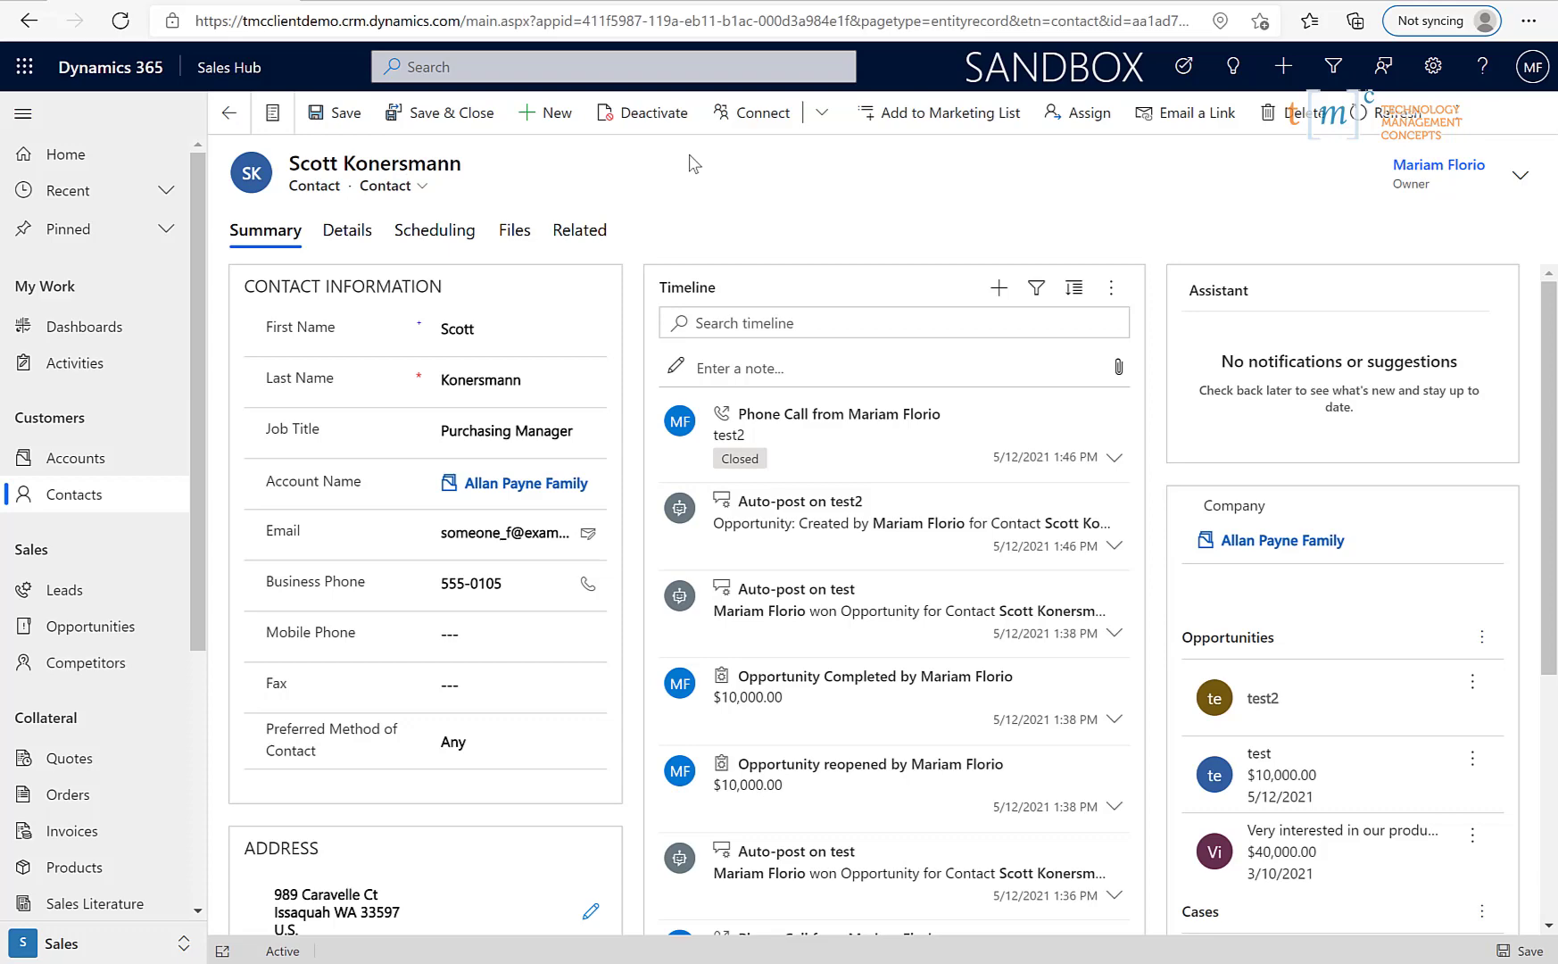
{"action": "left_click", "coordinate": [874, 125]}
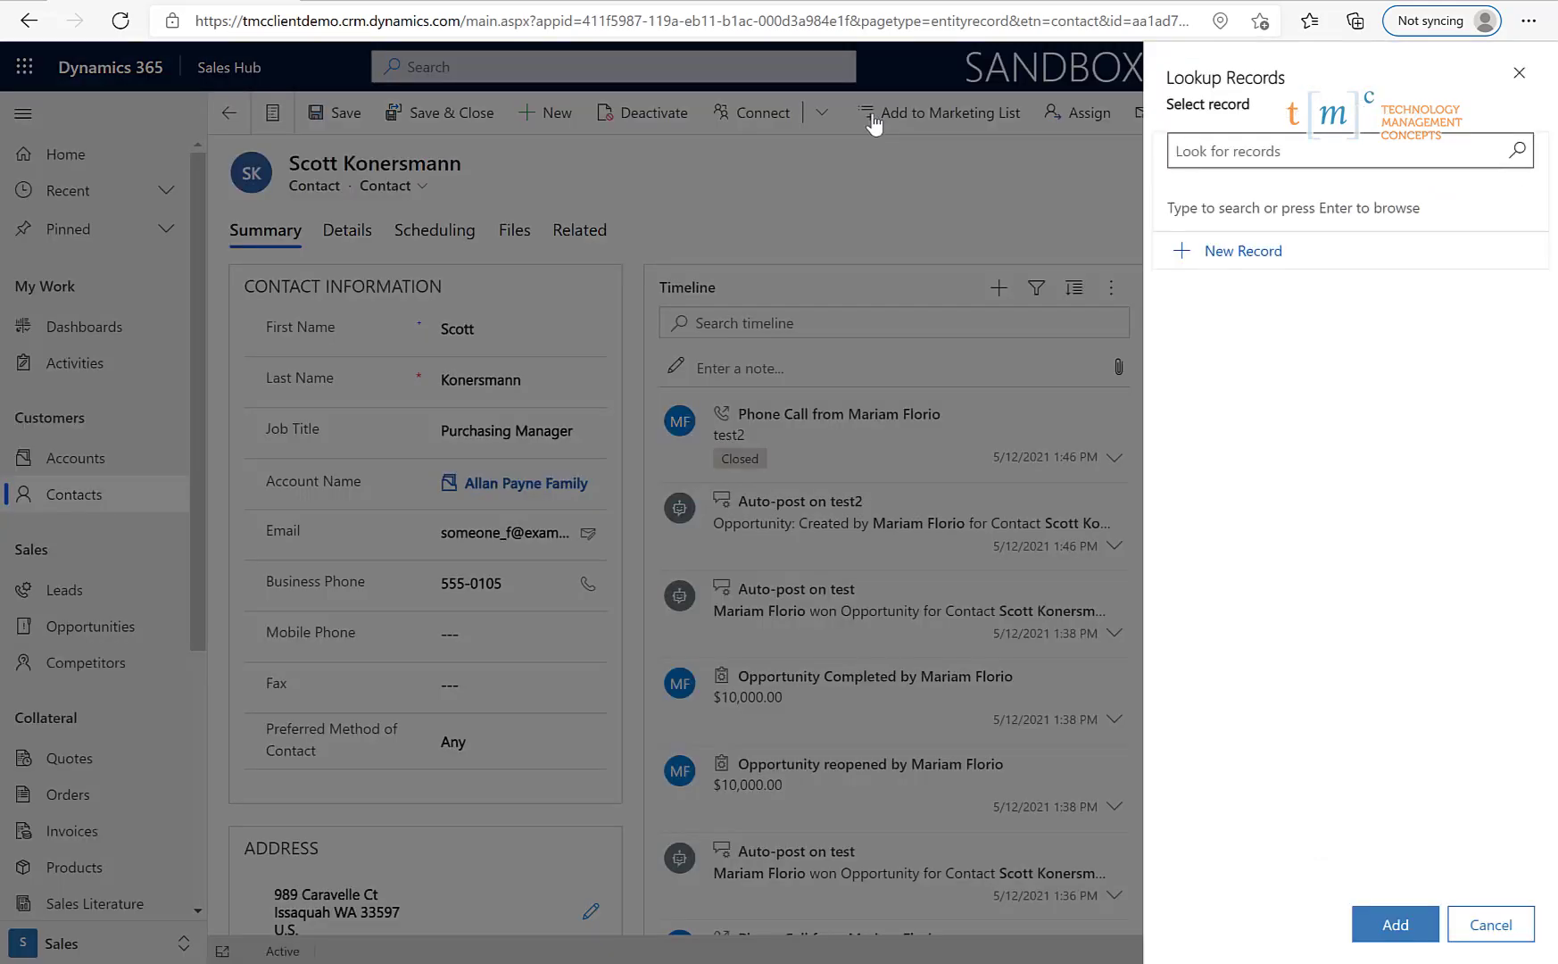
{"action": "left_click", "coordinate": [1520, 152]}
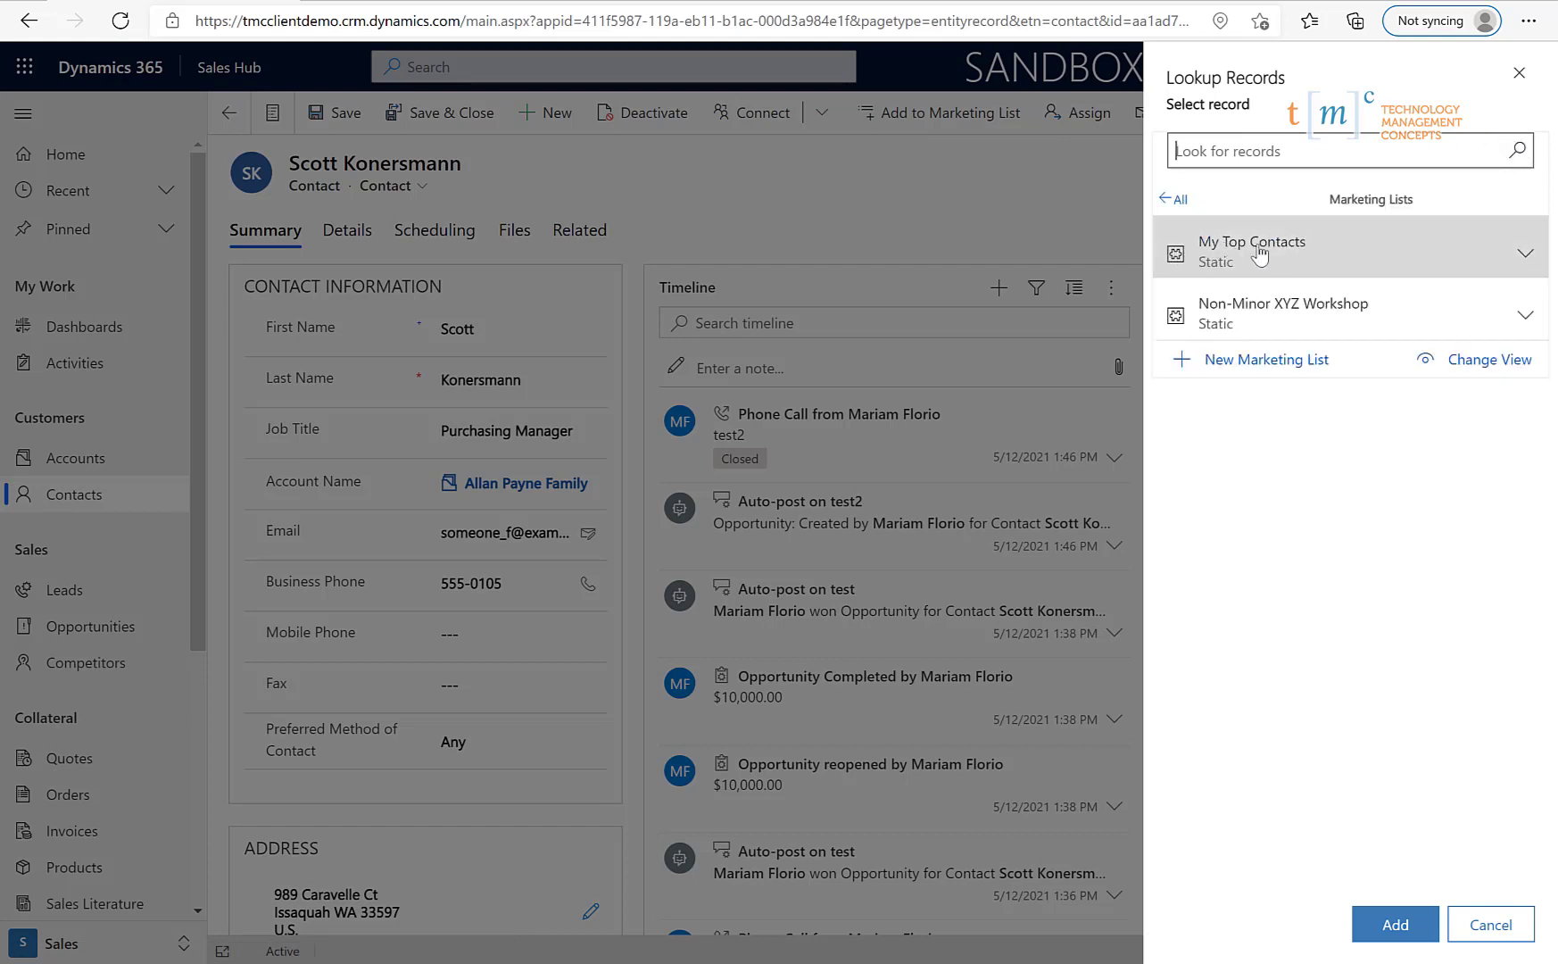
{"action": "left_click", "coordinate": [1211, 247]}
{"action": "left_click", "coordinate": [1394, 925]}
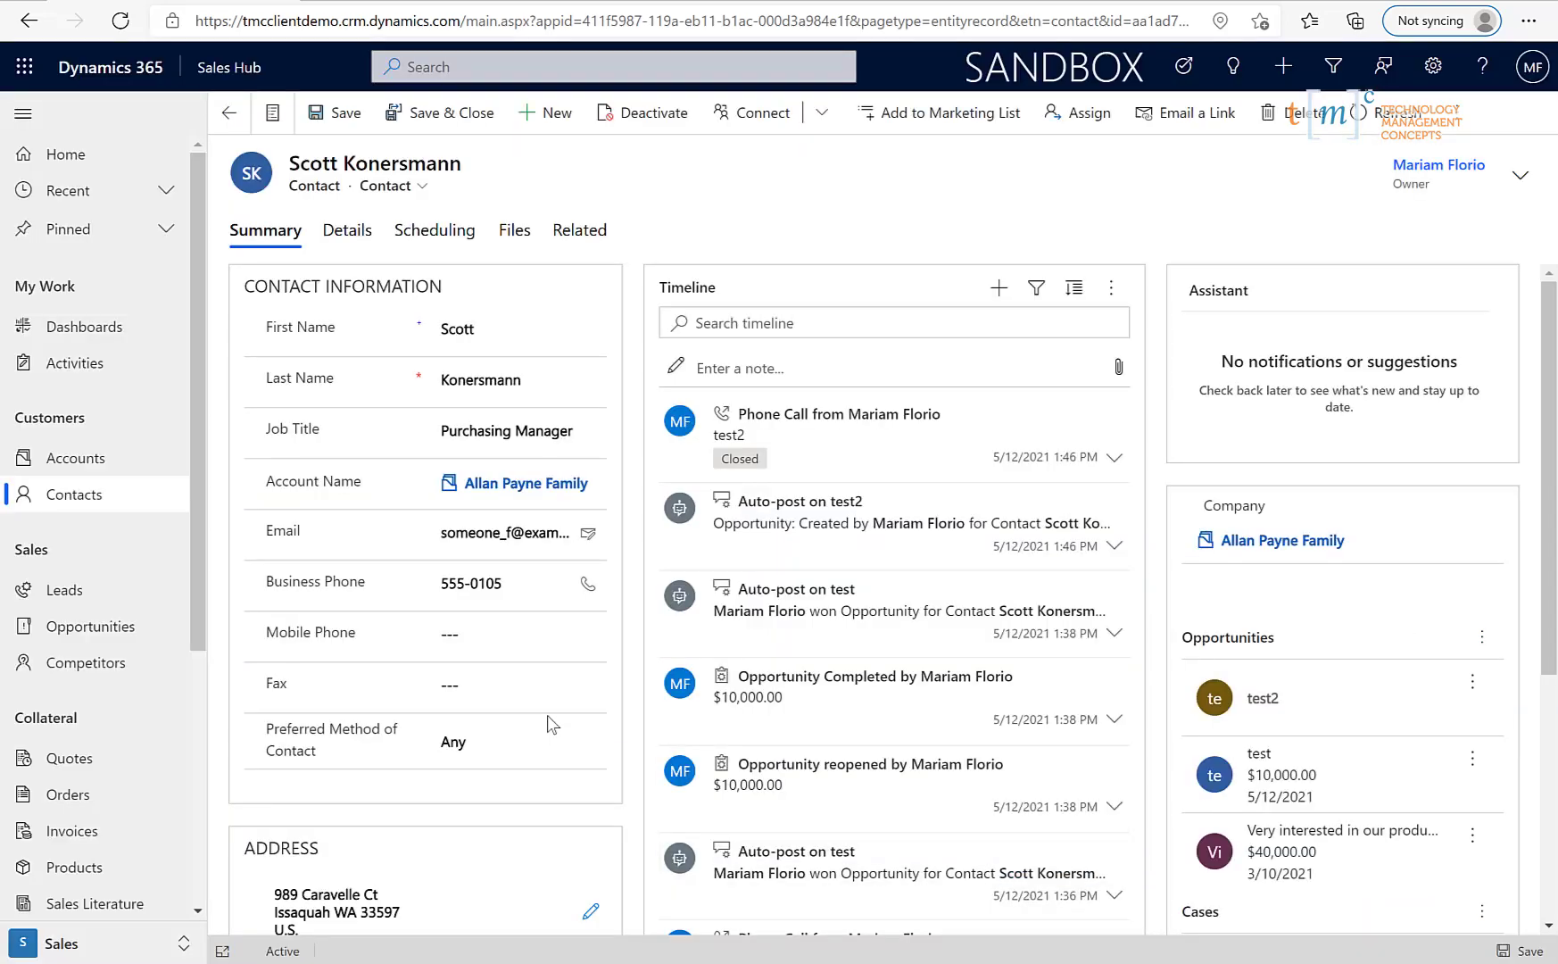
- Tick four contacts in the Contacts view and add them together to My Top Contacts
{"action": "left_click", "coordinate": [75, 498]}
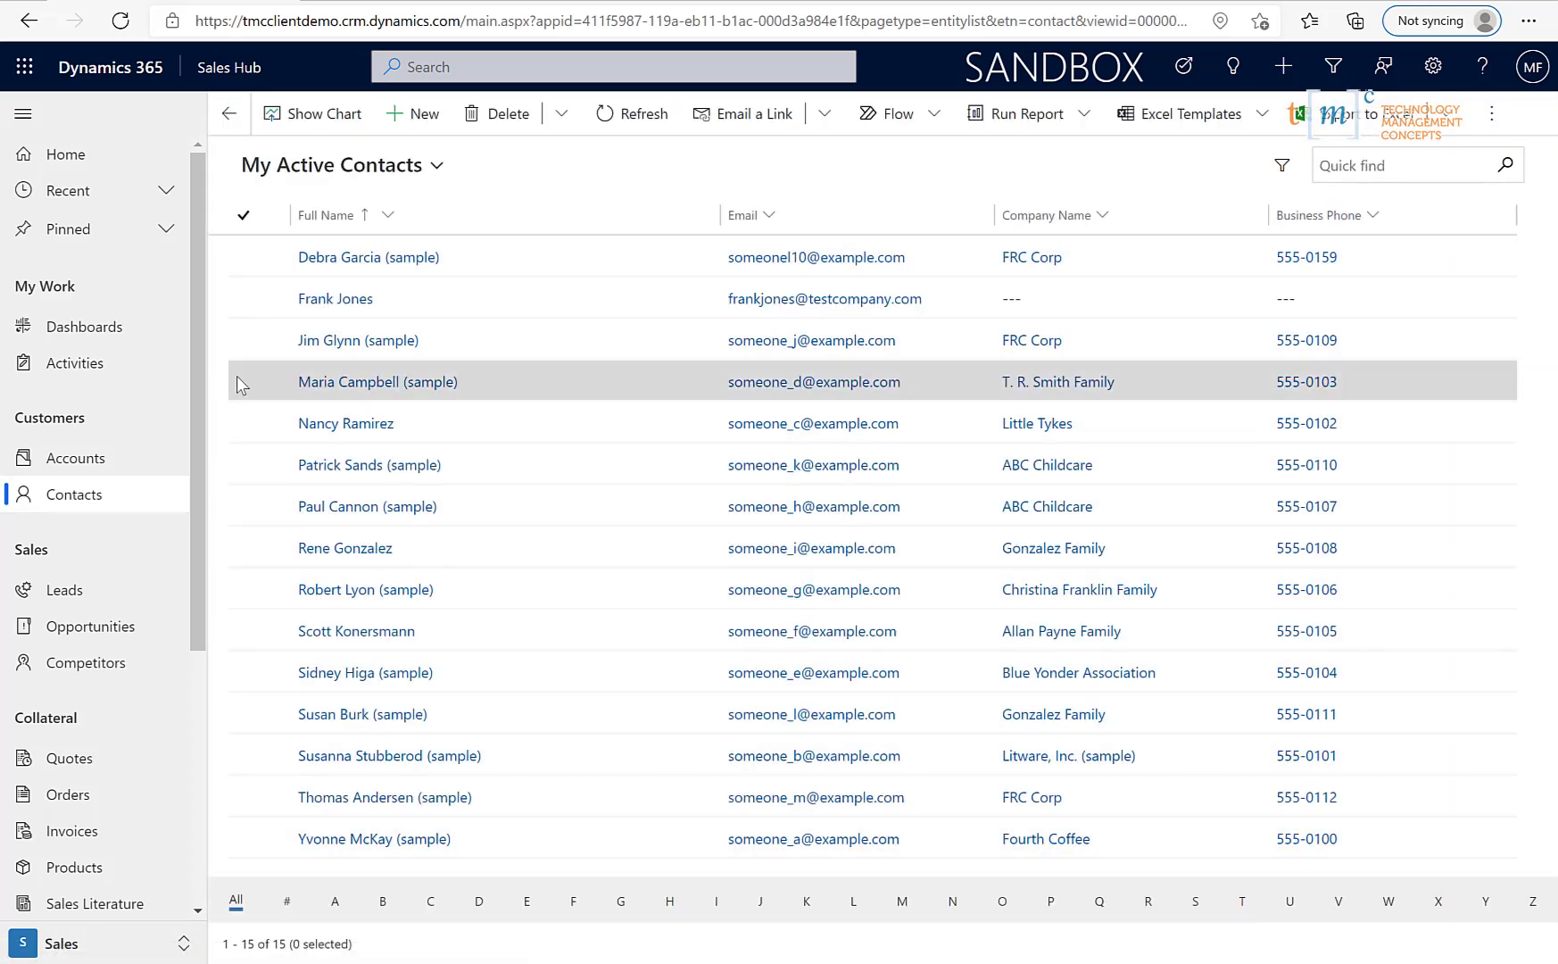
{"action": "left_click", "coordinate": [238, 382]}
{"action": "left_click", "coordinate": [243, 547]}
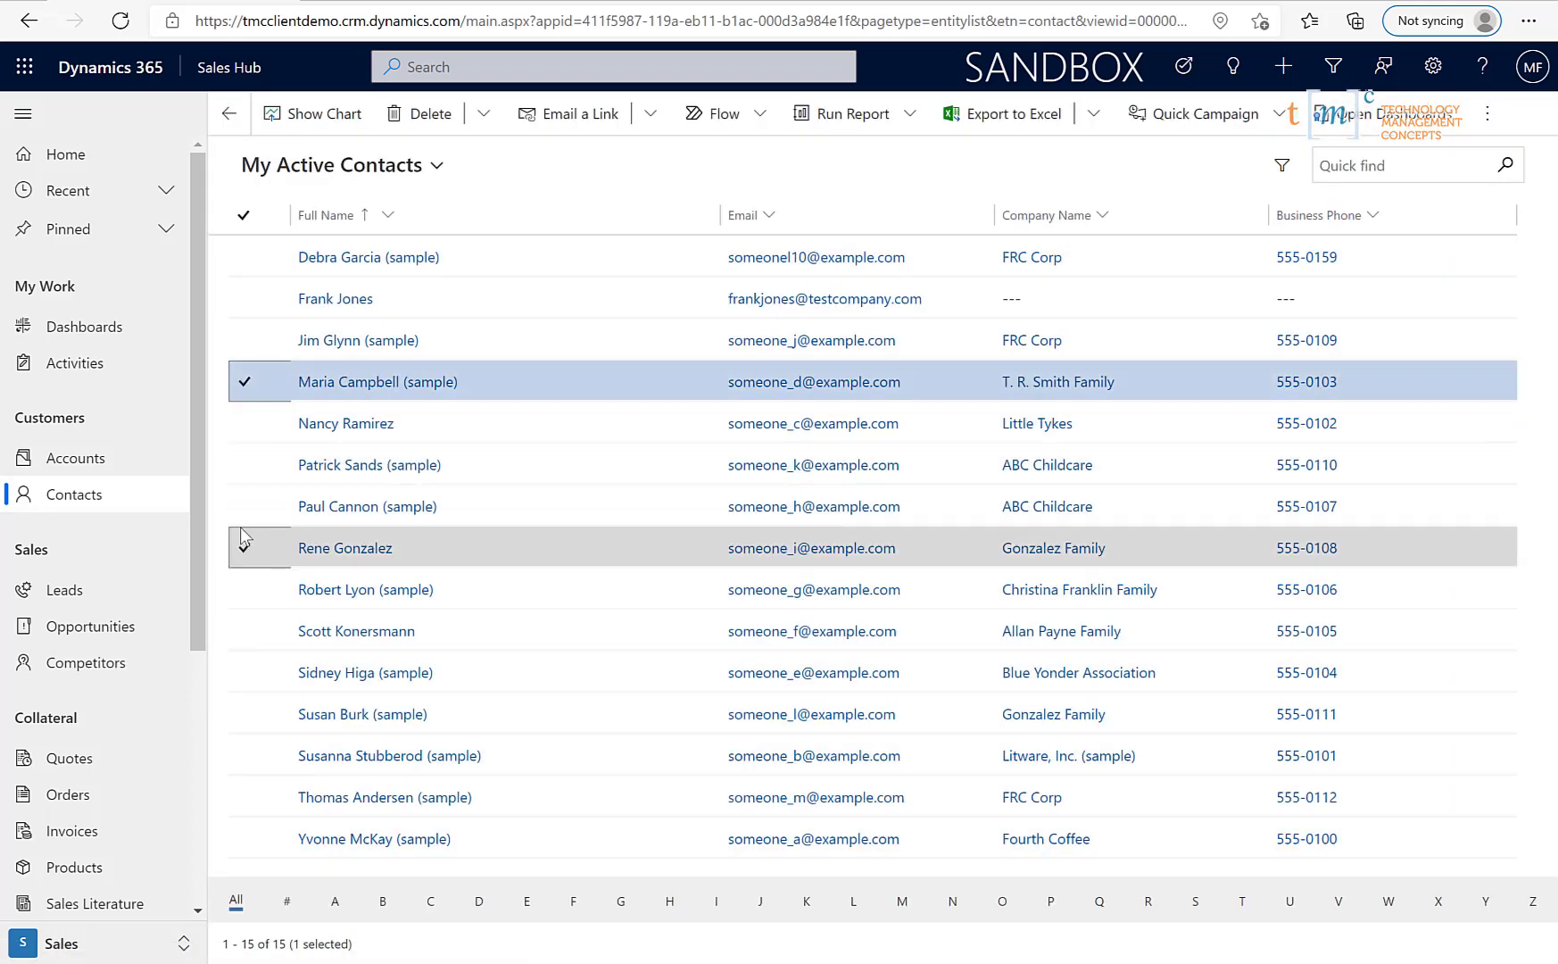
{"action": "left_click", "coordinate": [245, 714]}
{"action": "left_click", "coordinate": [250, 794]}
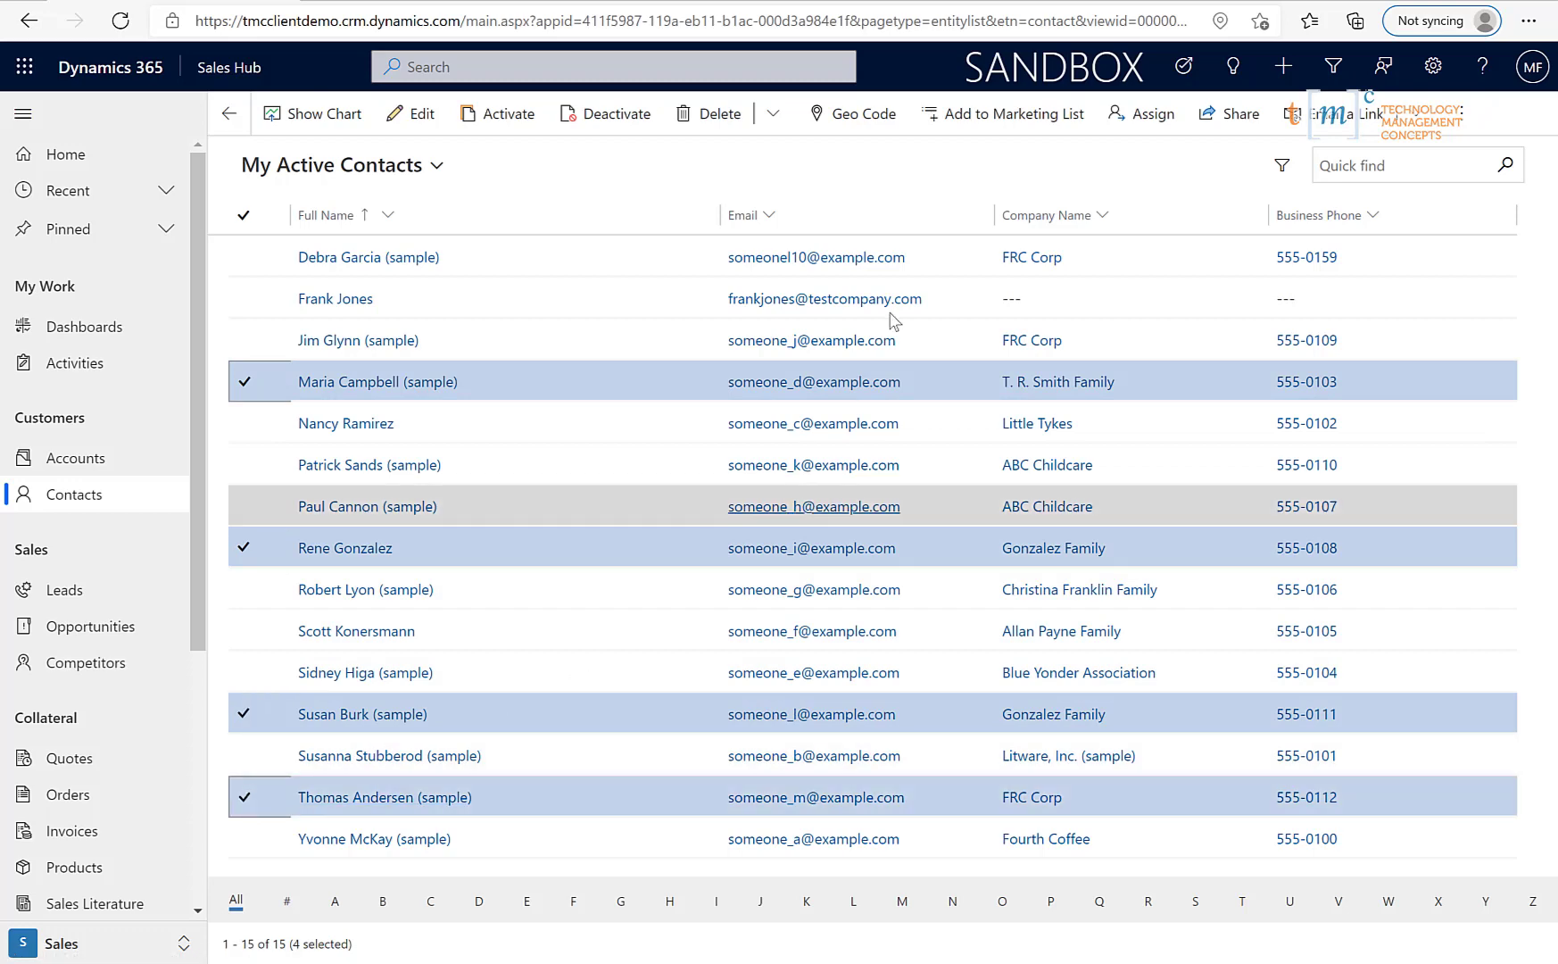
{"action": "left_click", "coordinate": [1041, 127]}
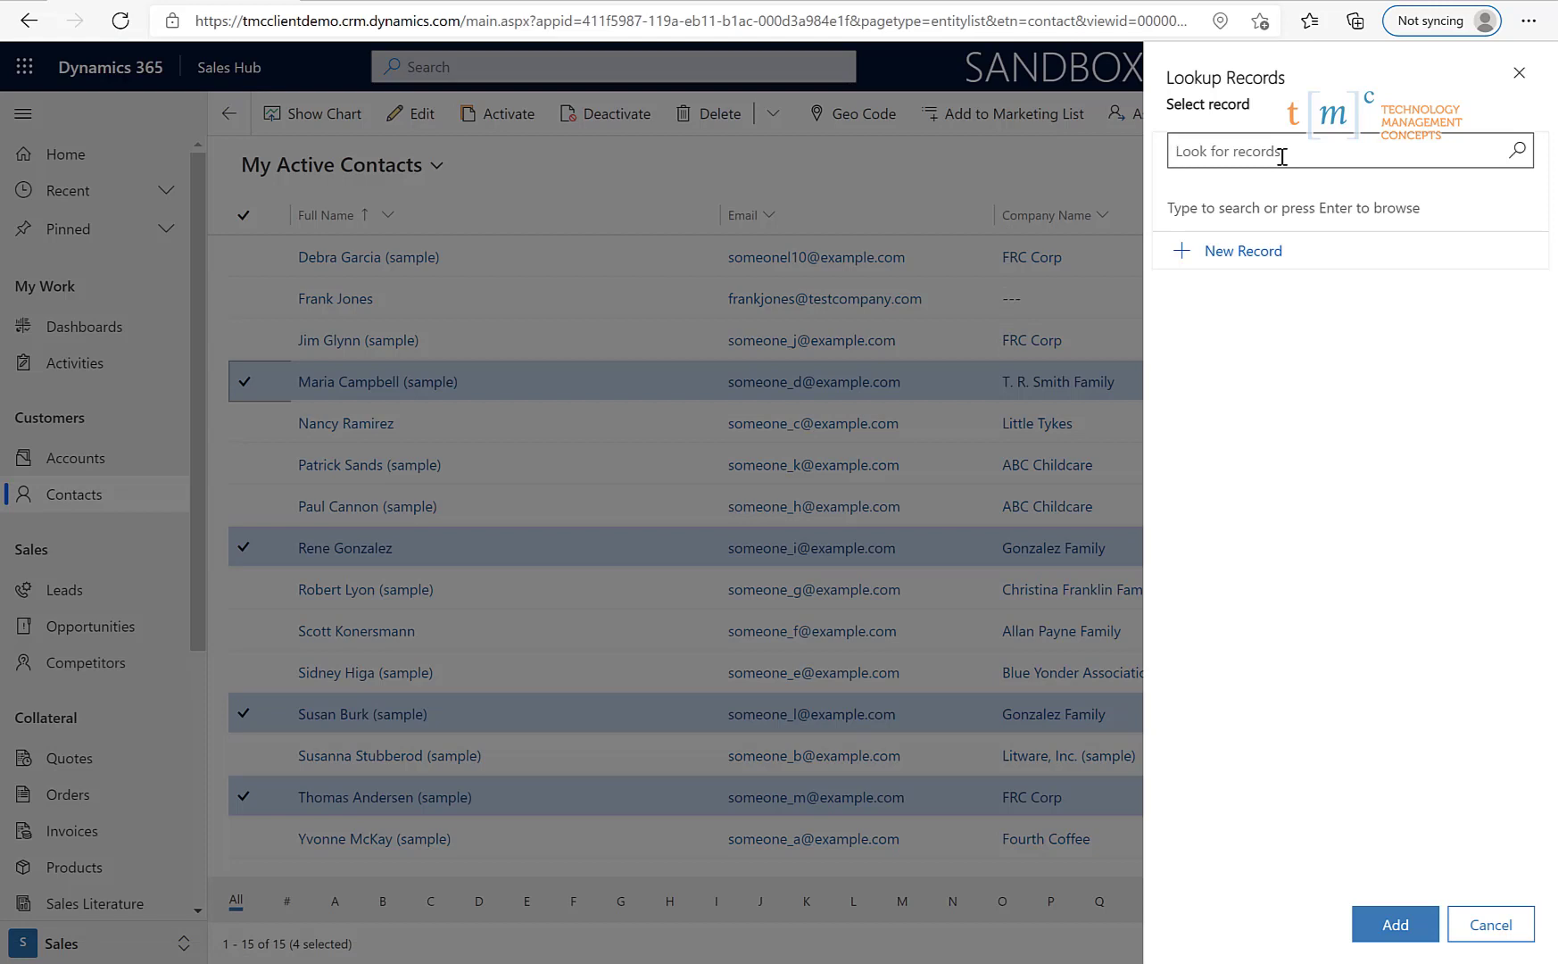
{"action": "type", "text": "my"}
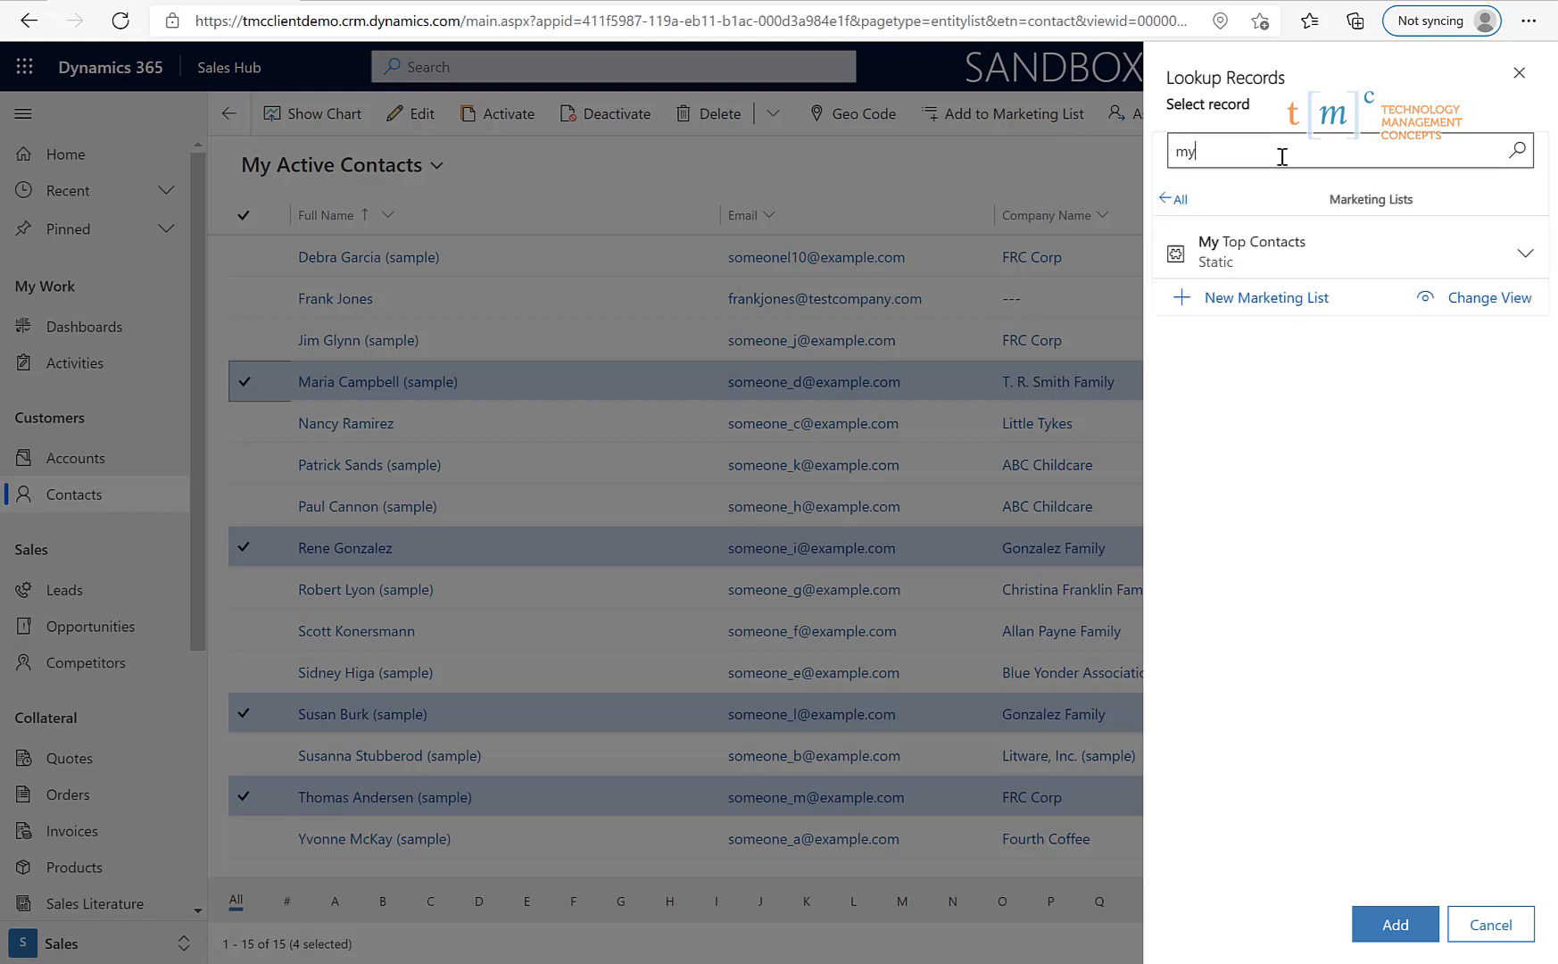
{"action": "left_click", "coordinate": [1260, 234]}
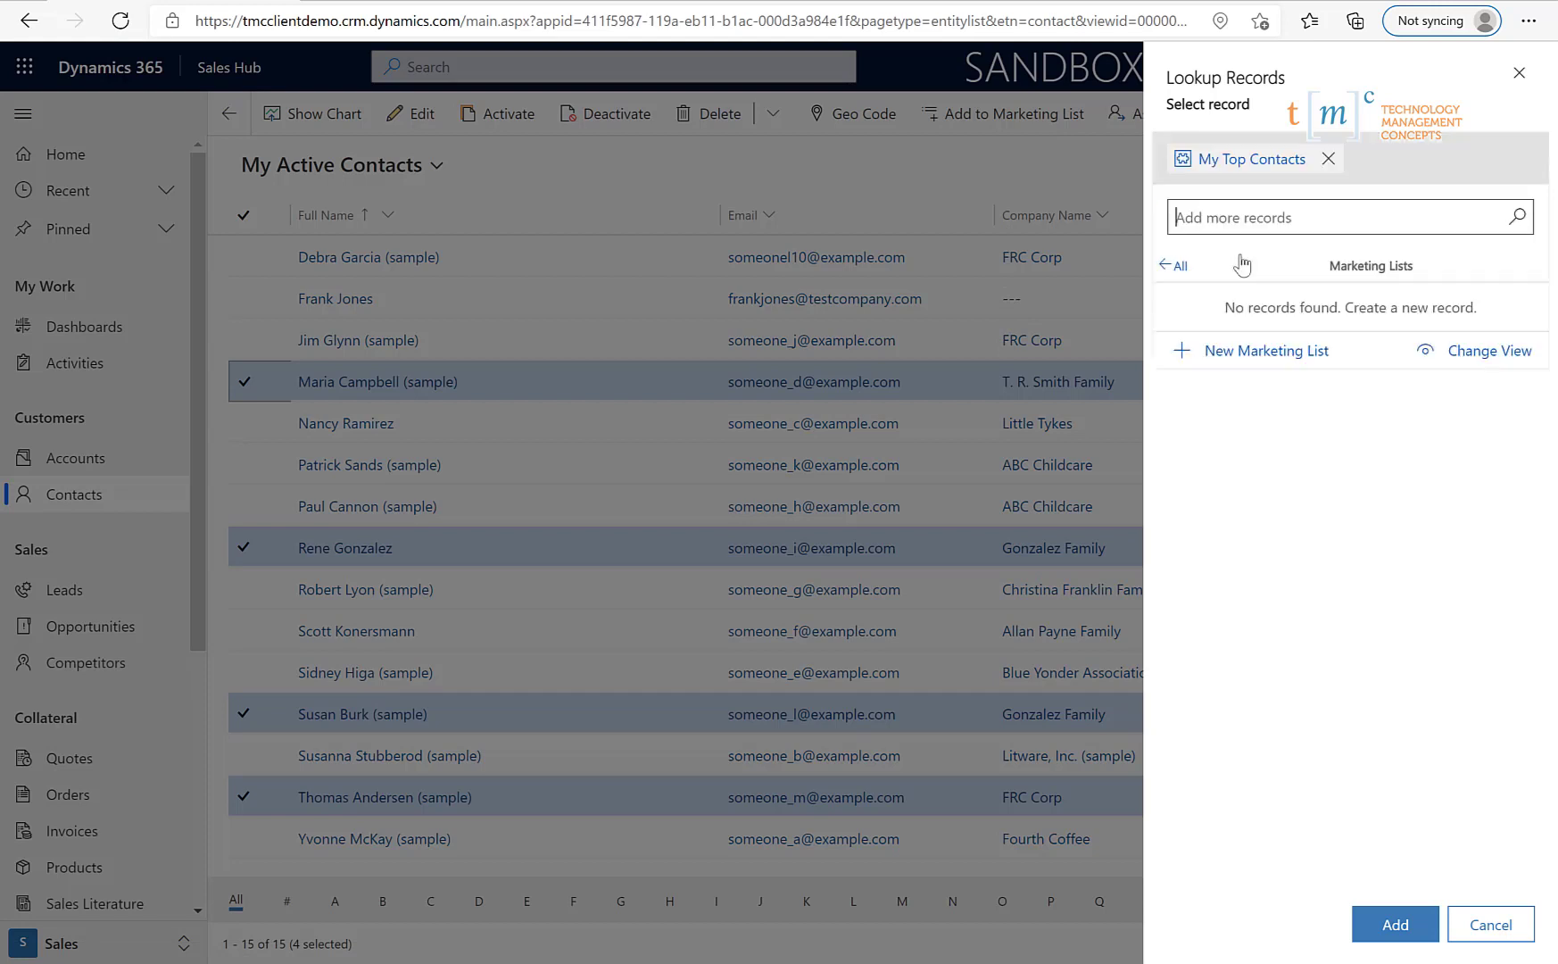
{"action": "left_click", "coordinate": [1396, 923]}
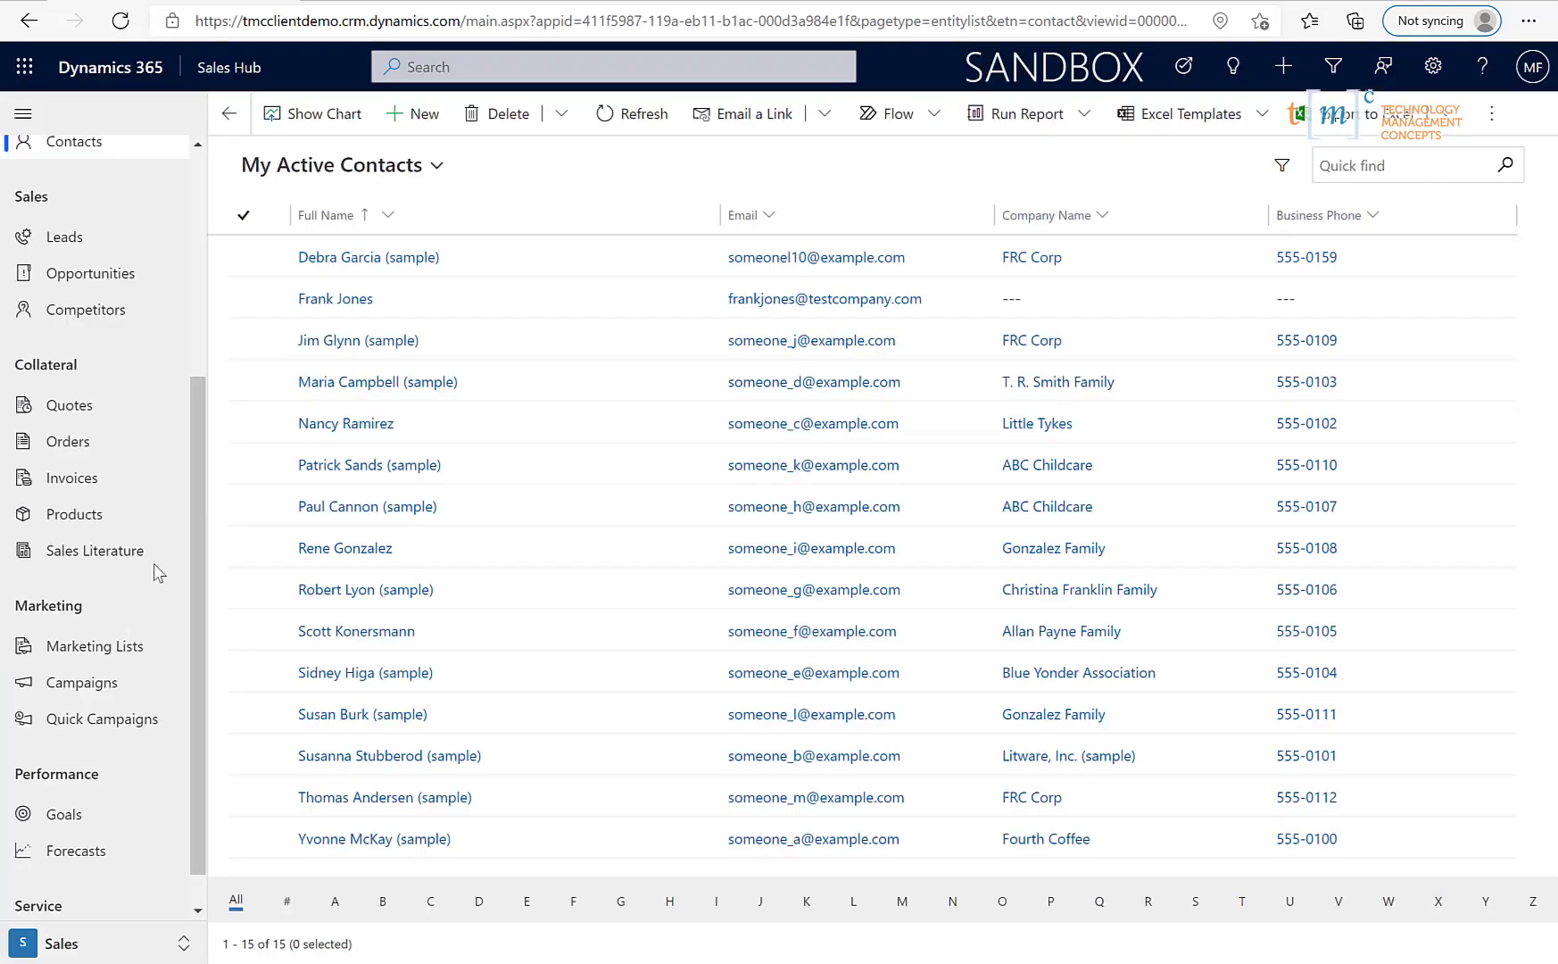
- Open the My Top Contacts list record and show its Members tab
{"action": "left_click", "coordinate": [106, 657]}
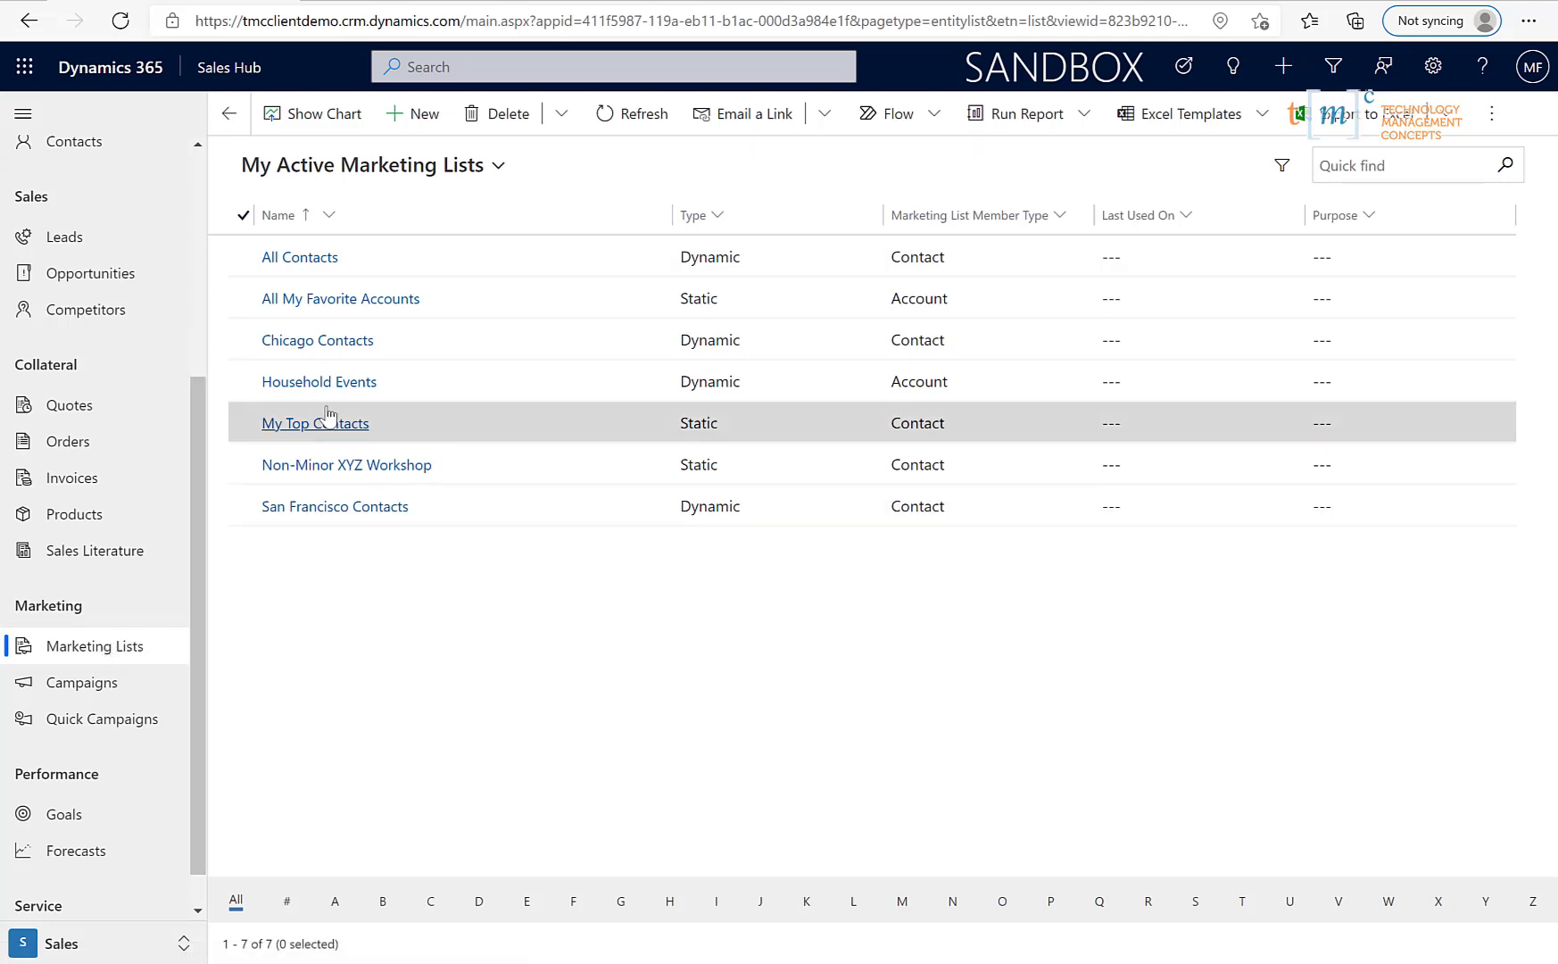
{"action": "left_click", "coordinate": [324, 423]}
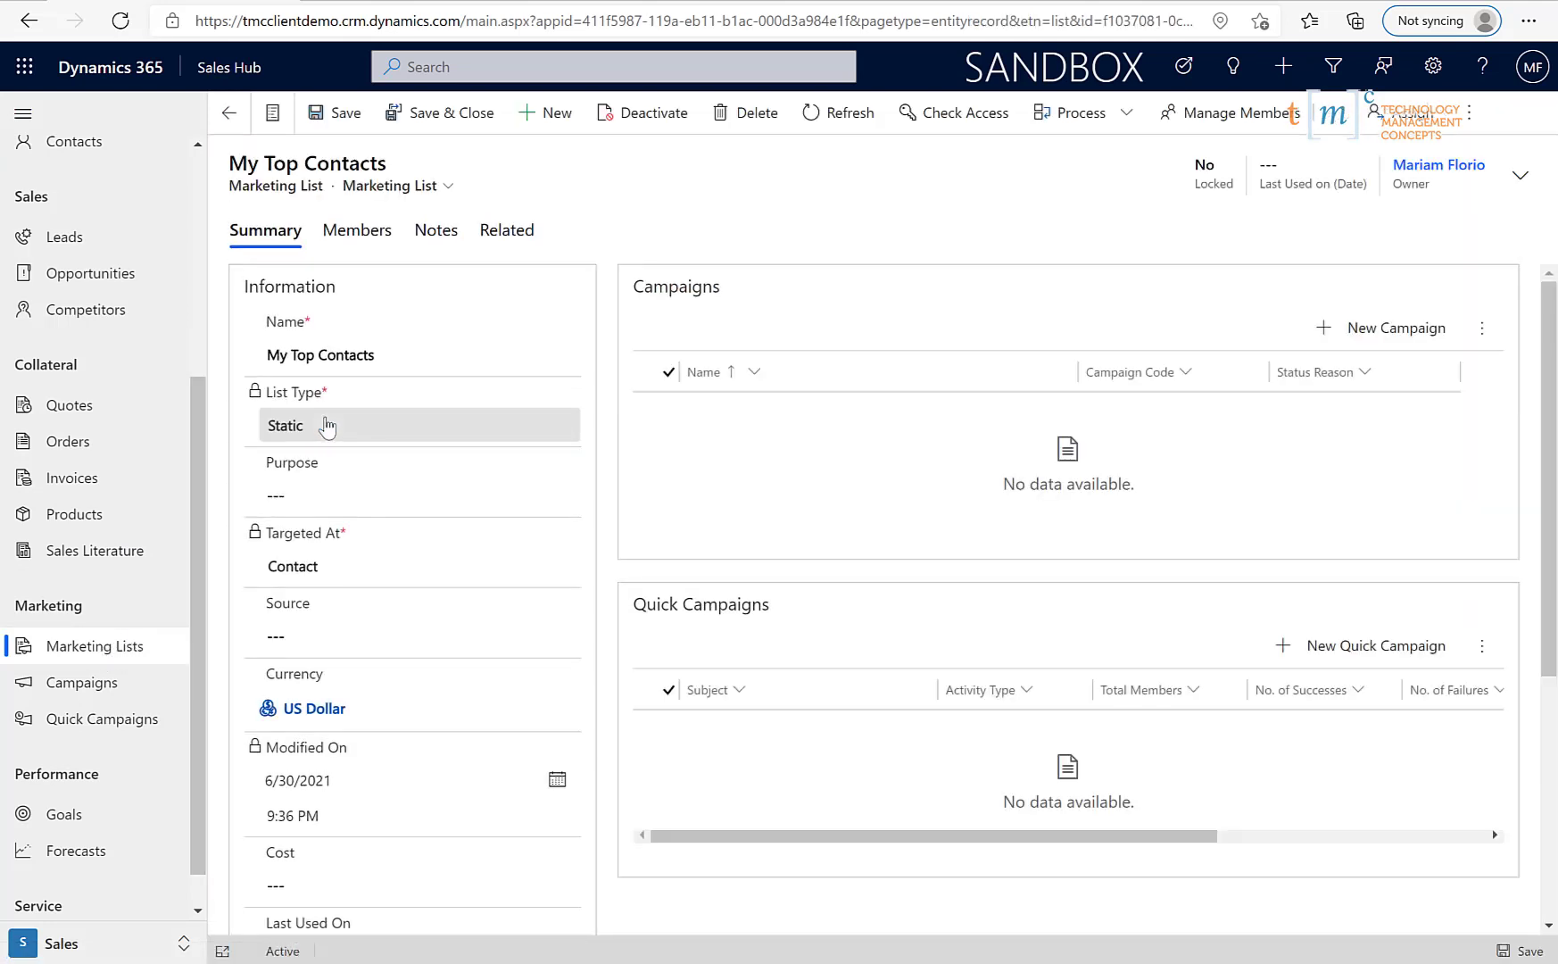
{"action": "left_click", "coordinate": [358, 237]}
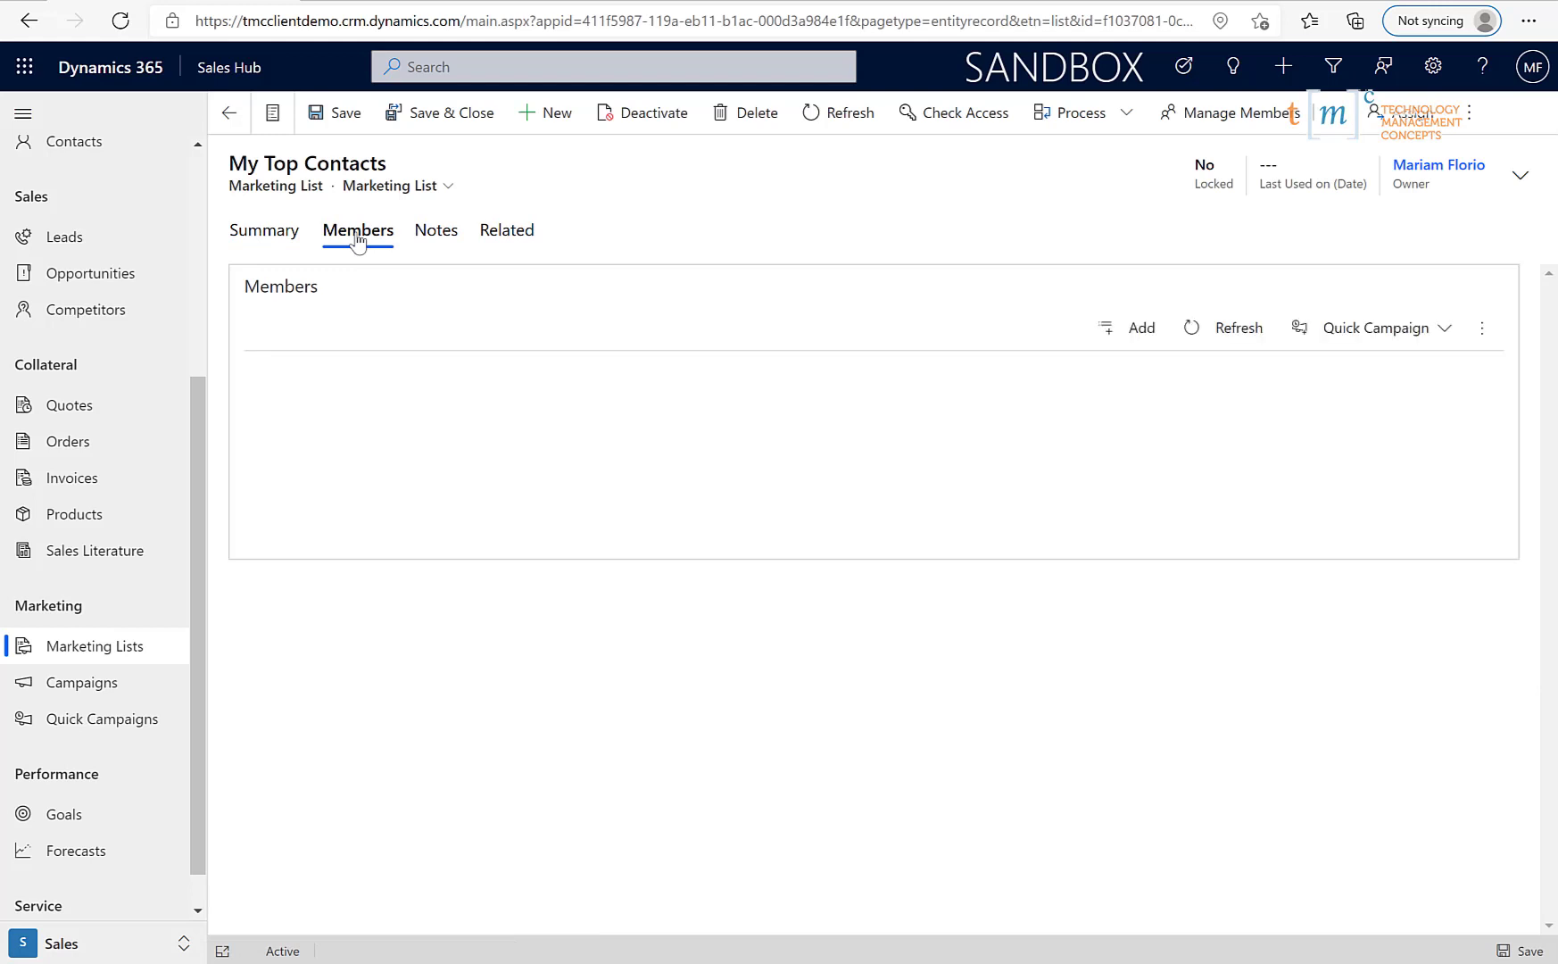